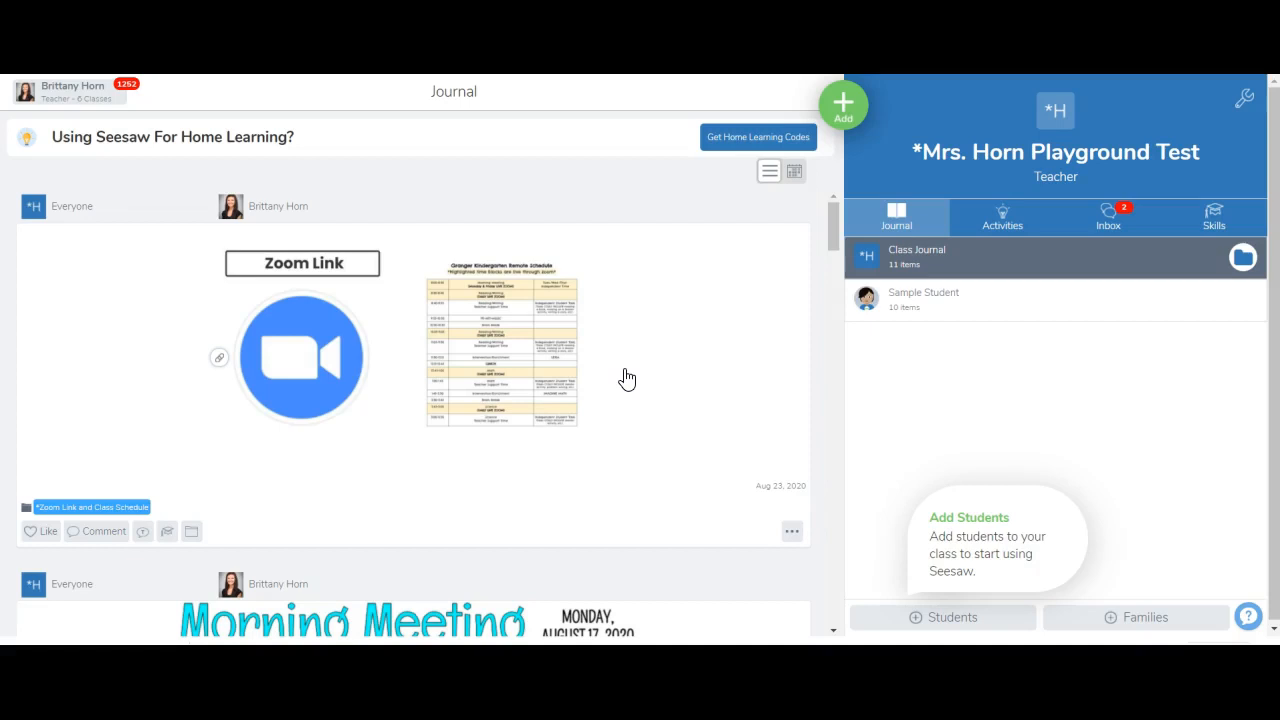
Open the 8/26 Problem Solving activity from the School & District 2nd Grade Math activities and listen to its voice instructions
left_click(852, 112)
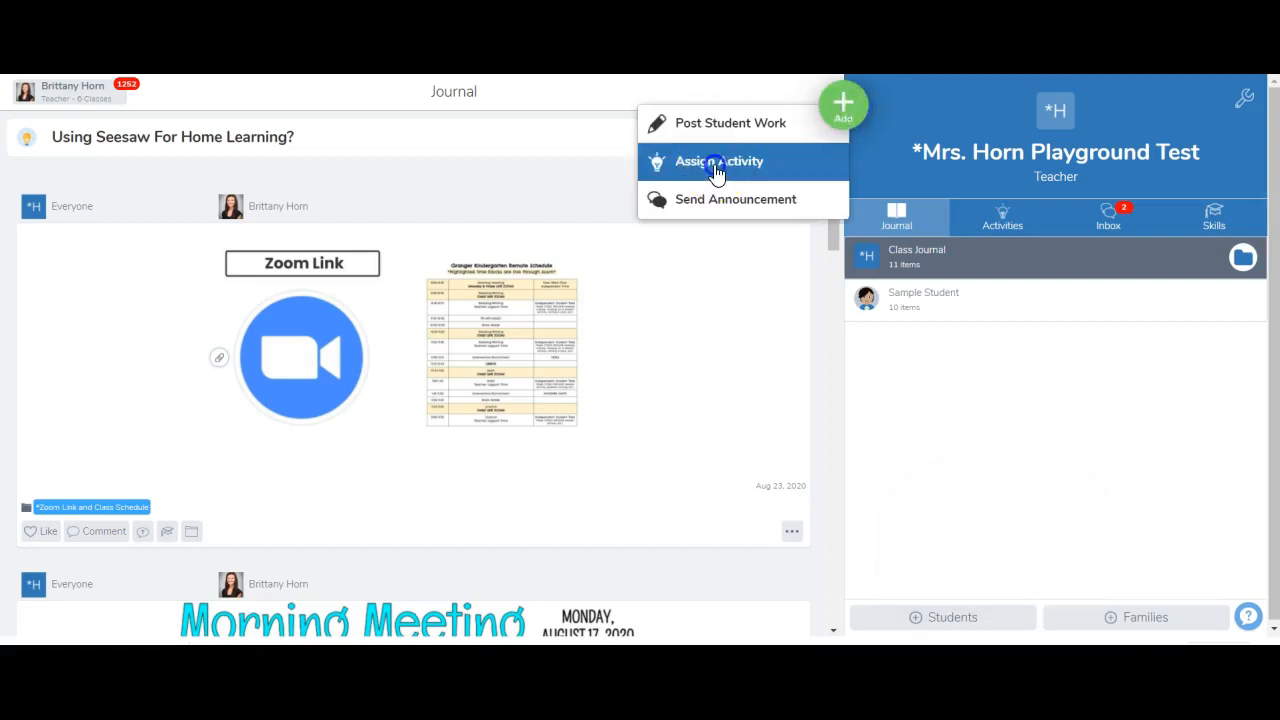
left_click(714, 162)
left_click(719, 194)
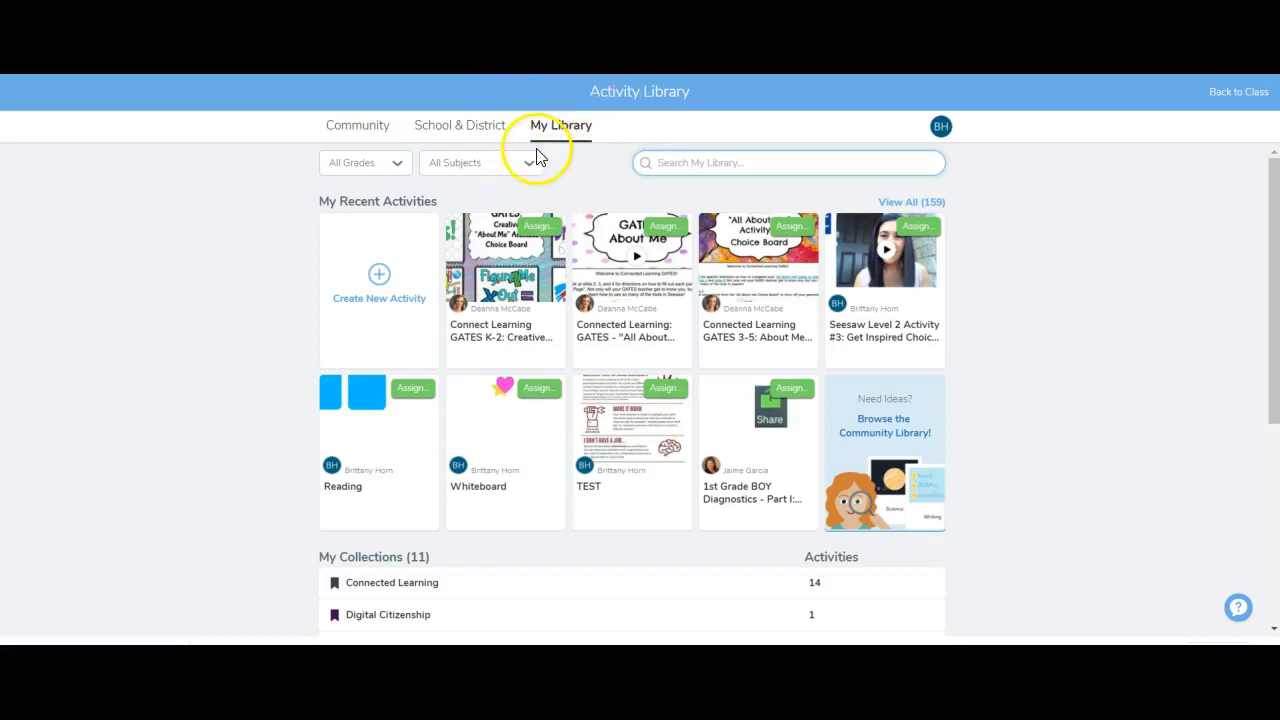
left_click(491, 137)
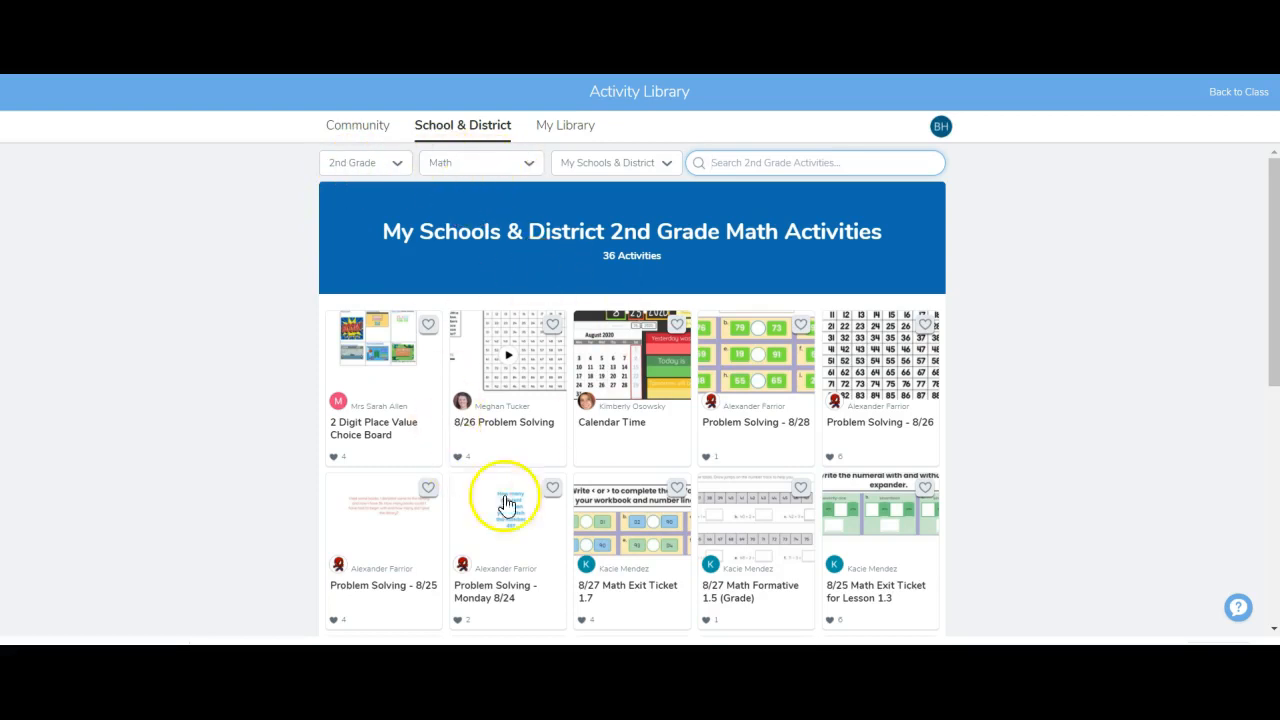
left_click(518, 389)
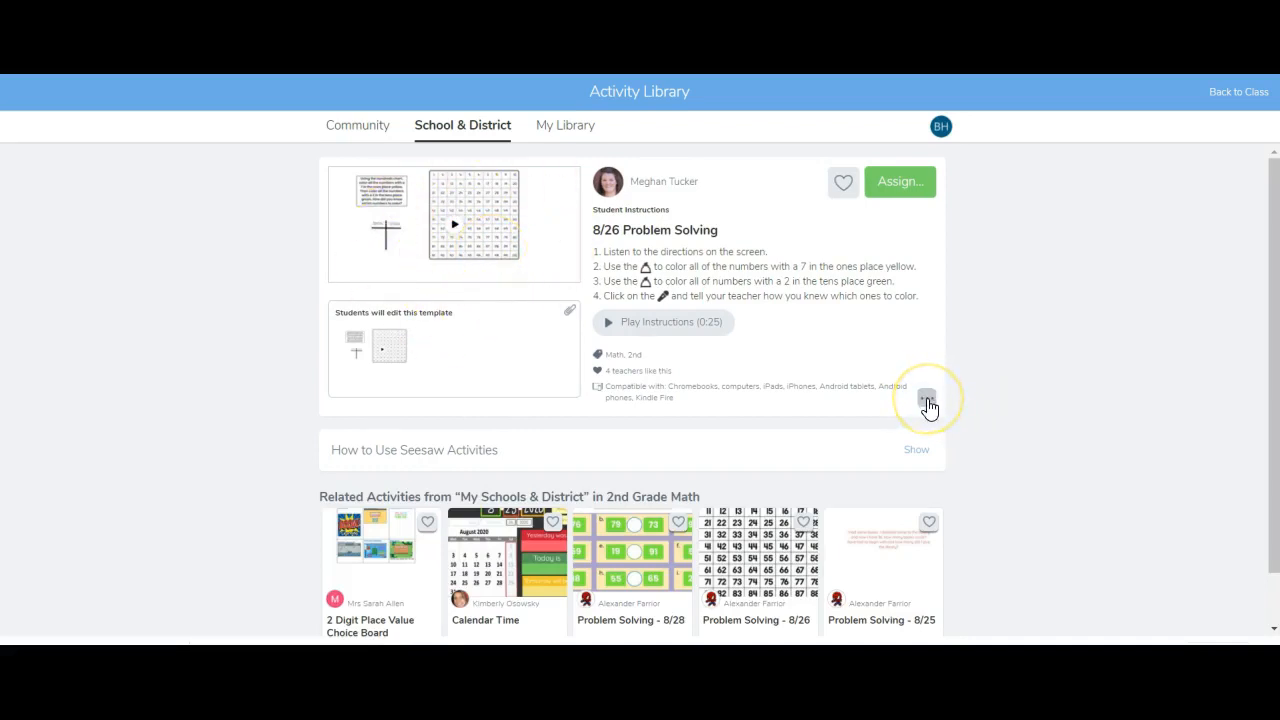
left_click(686, 326)
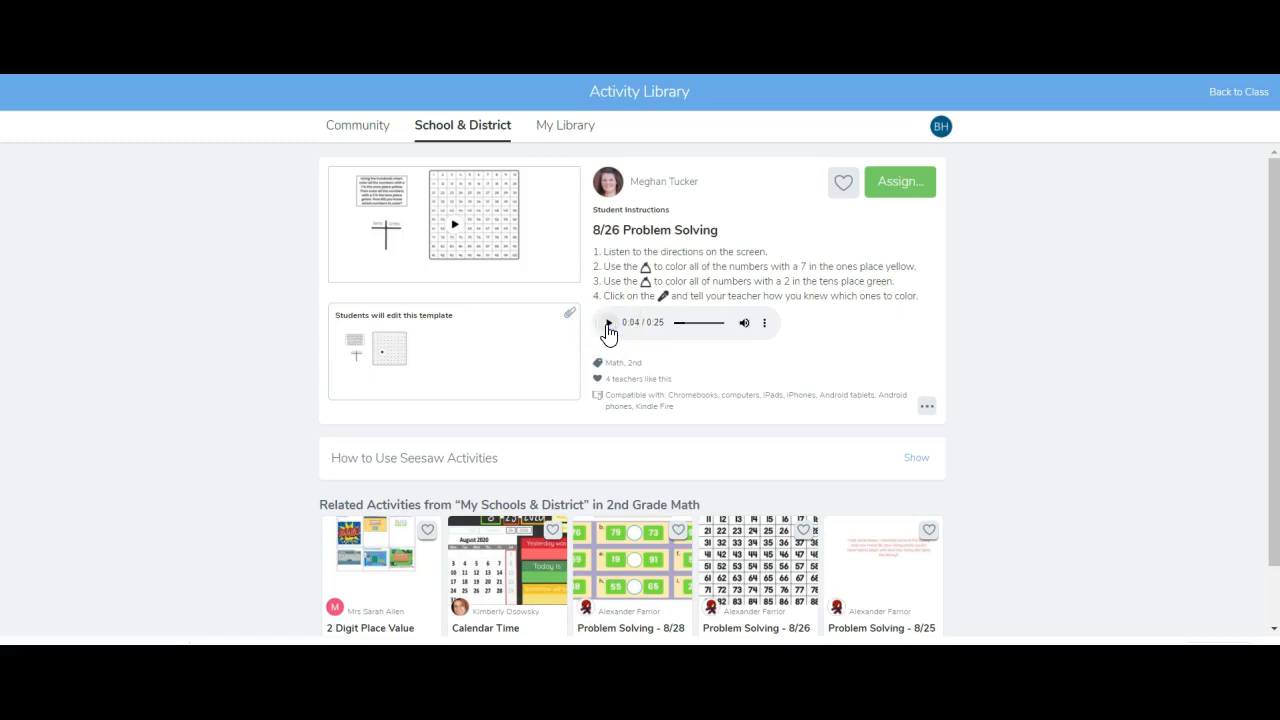
Save the 8/26 Problem Solving activity to My Library by liking it and open a copy for editing
left_click(924, 410)
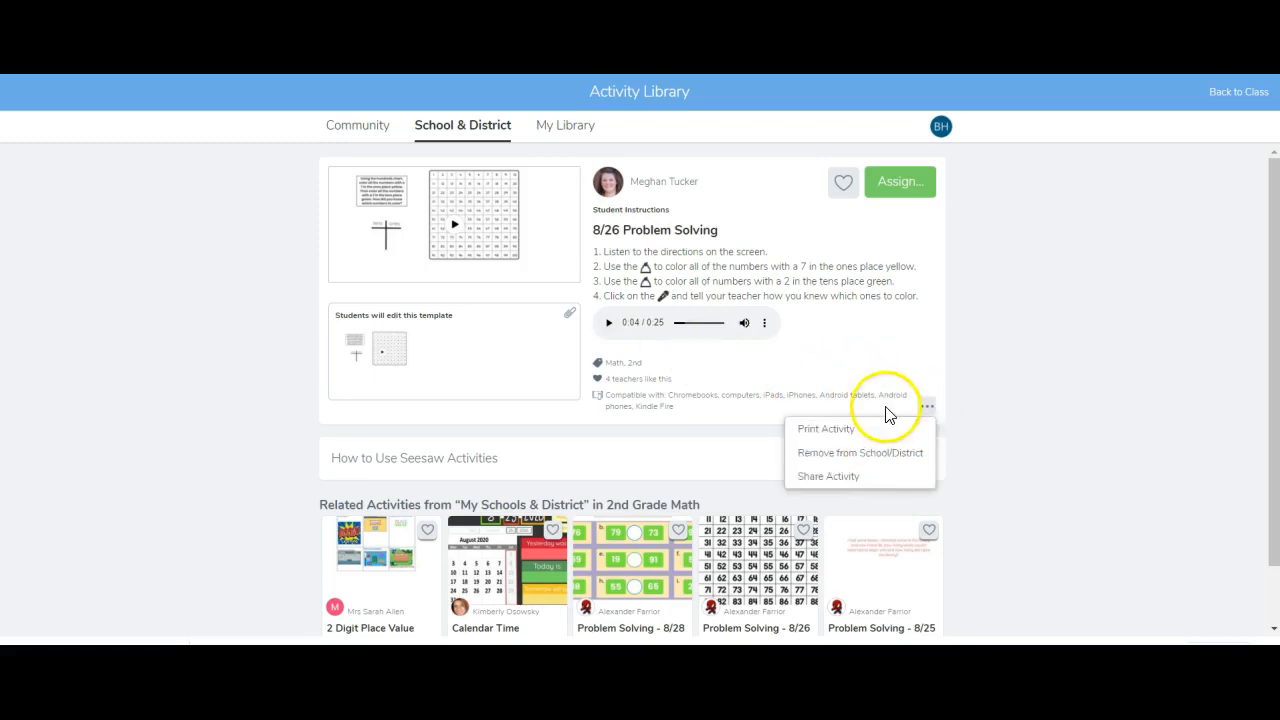
left_click(843, 183)
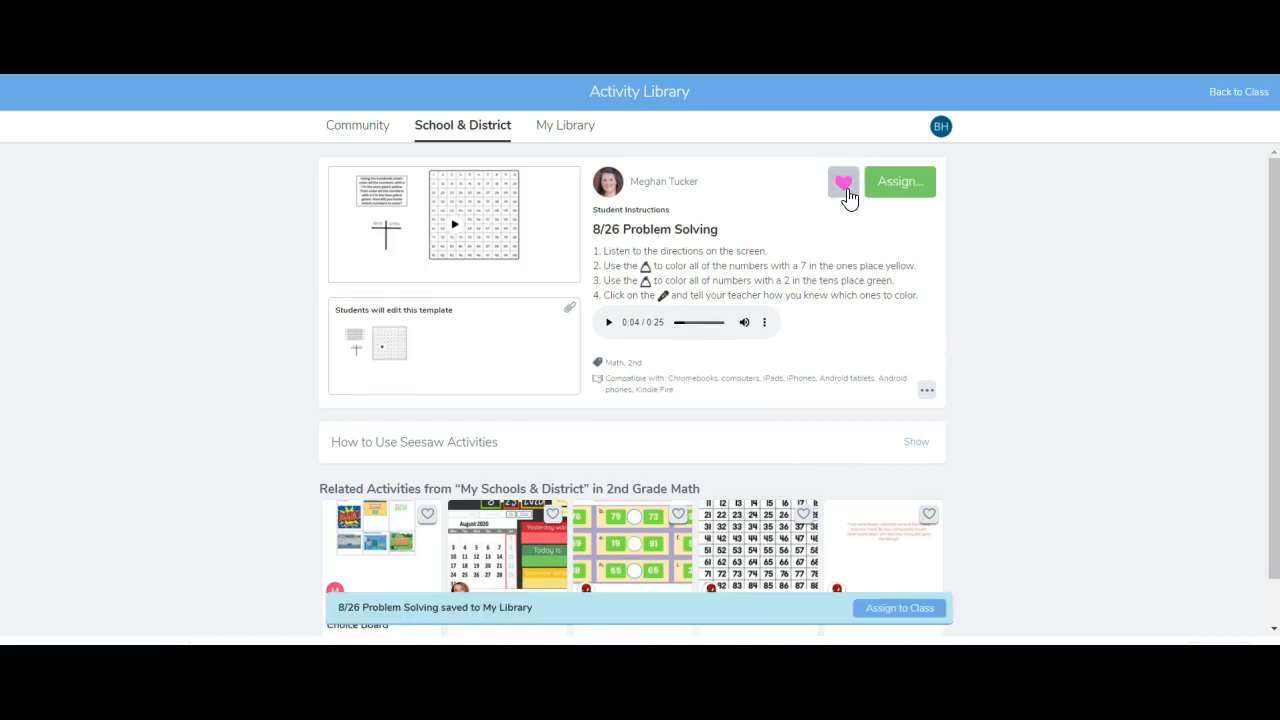
left_click(926, 390)
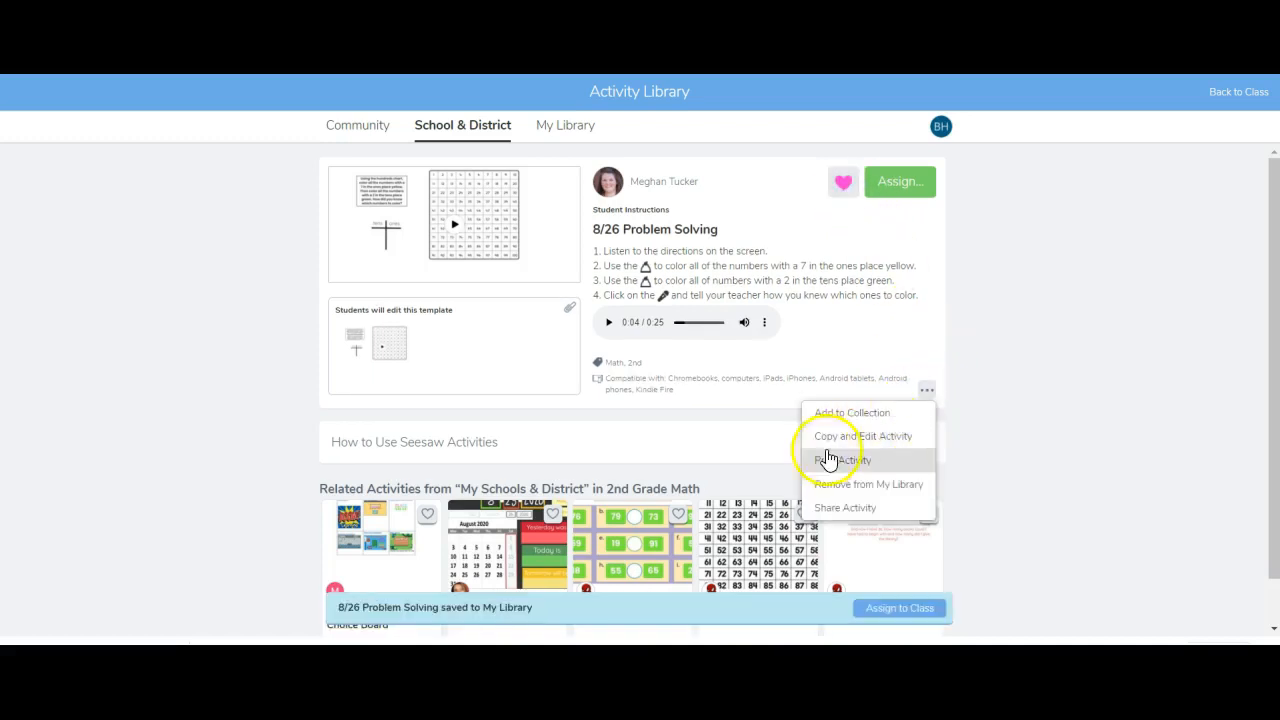
left_click(883, 443)
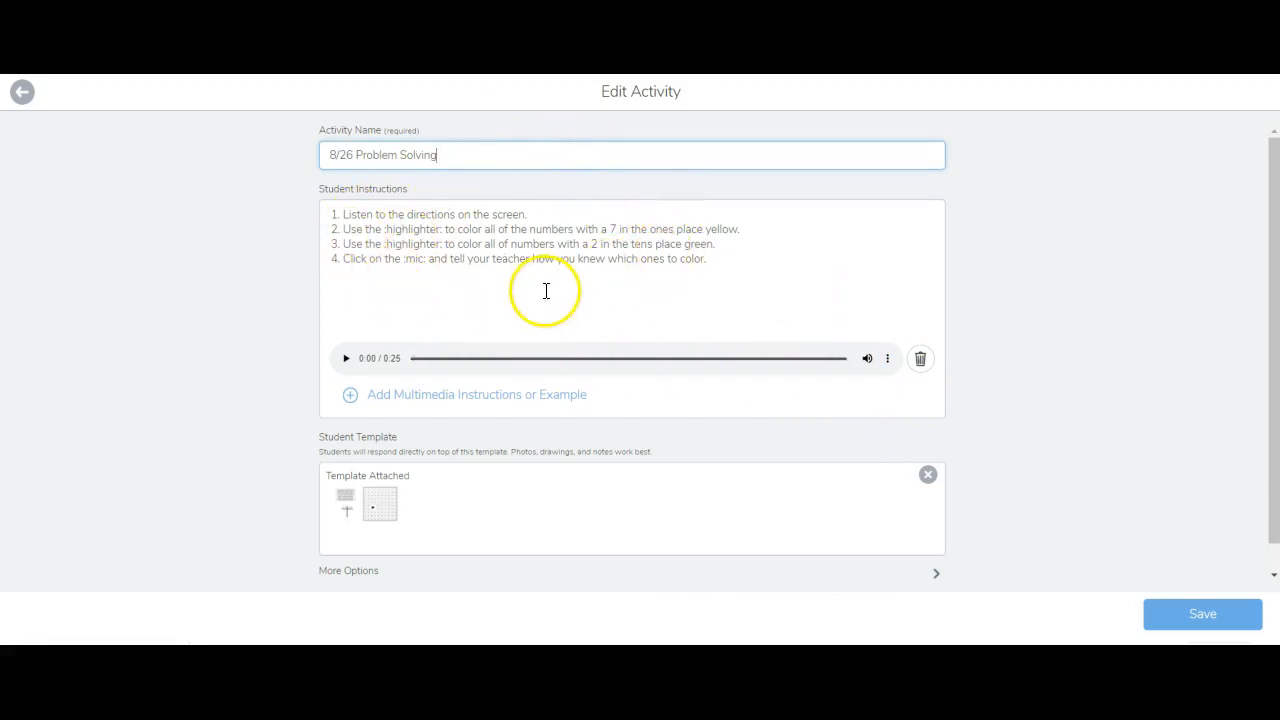
Delete the existing voice recording from the student instructions
left_click(921, 359)
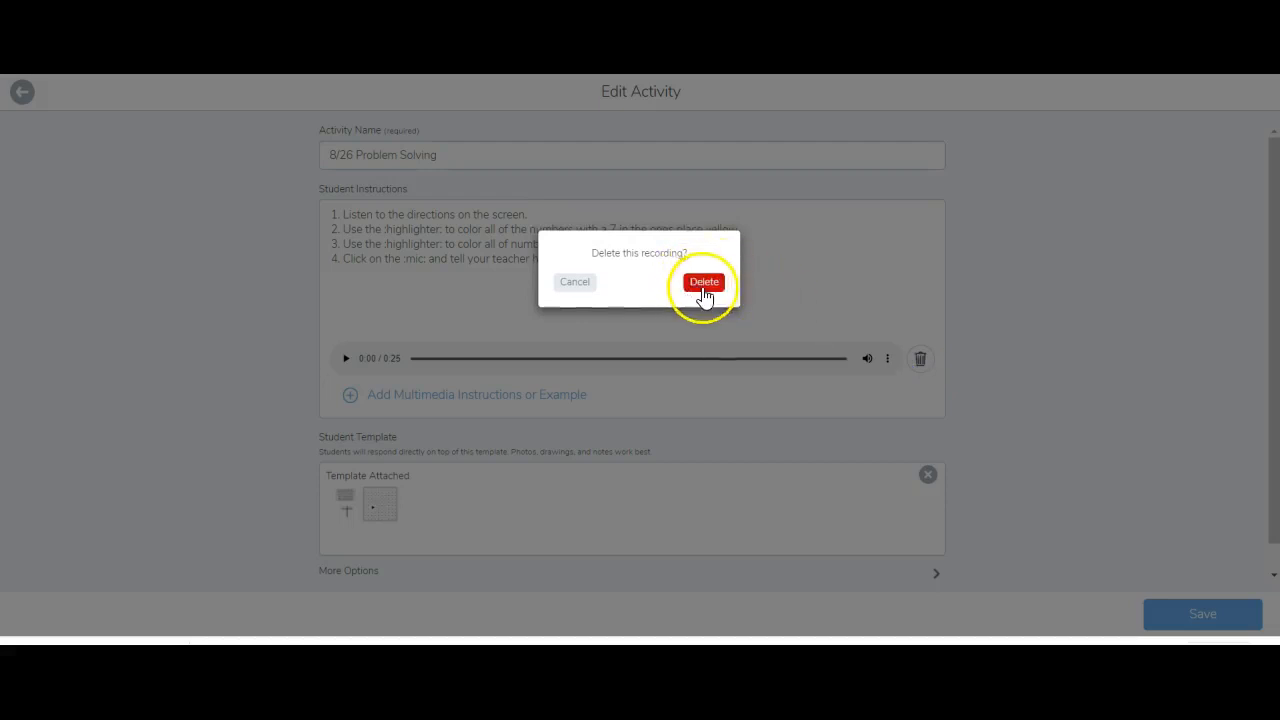
left_click(704, 286)
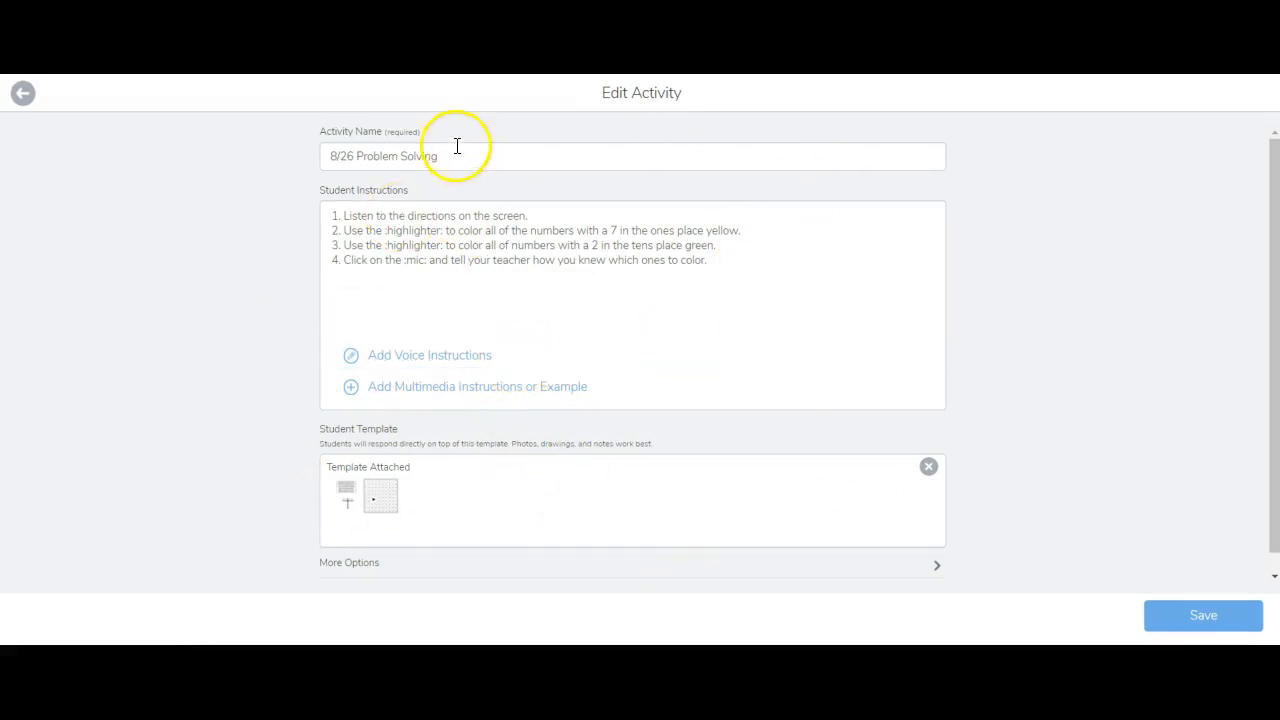
left_click_drag(457, 145, 352, 153)
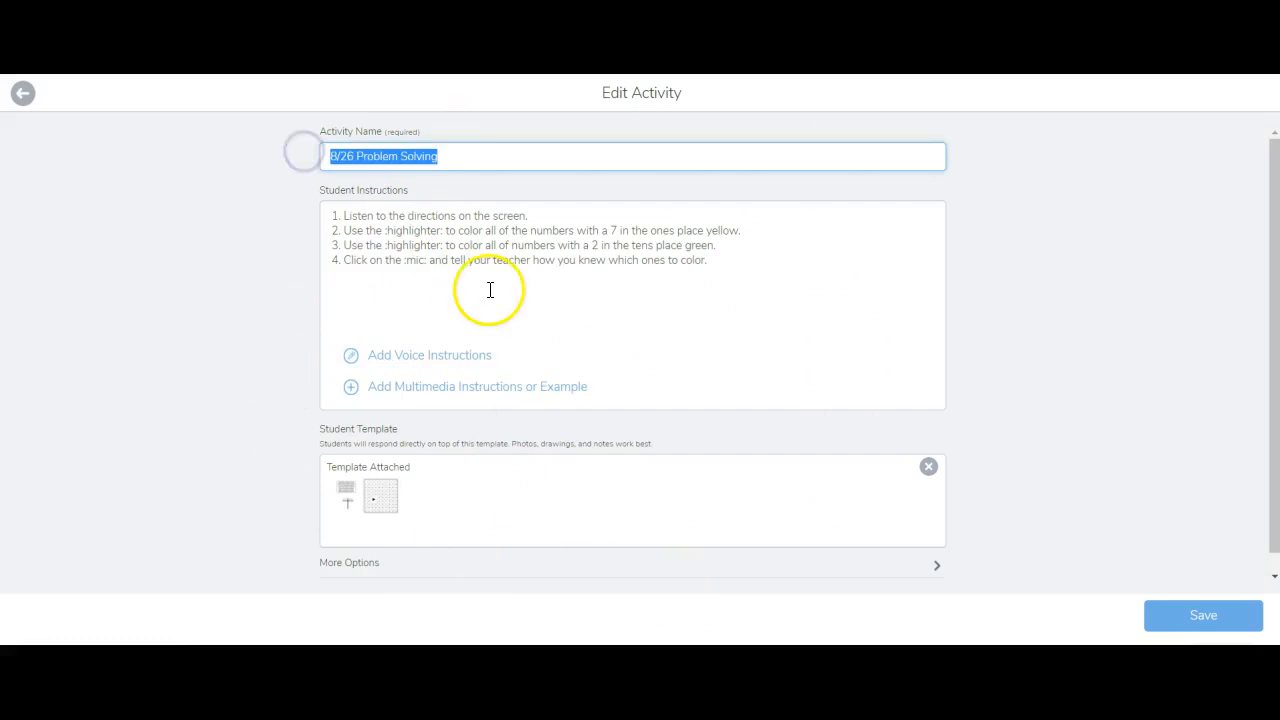
left_click_drag(779, 271, 323, 200)
left_click(410, 282)
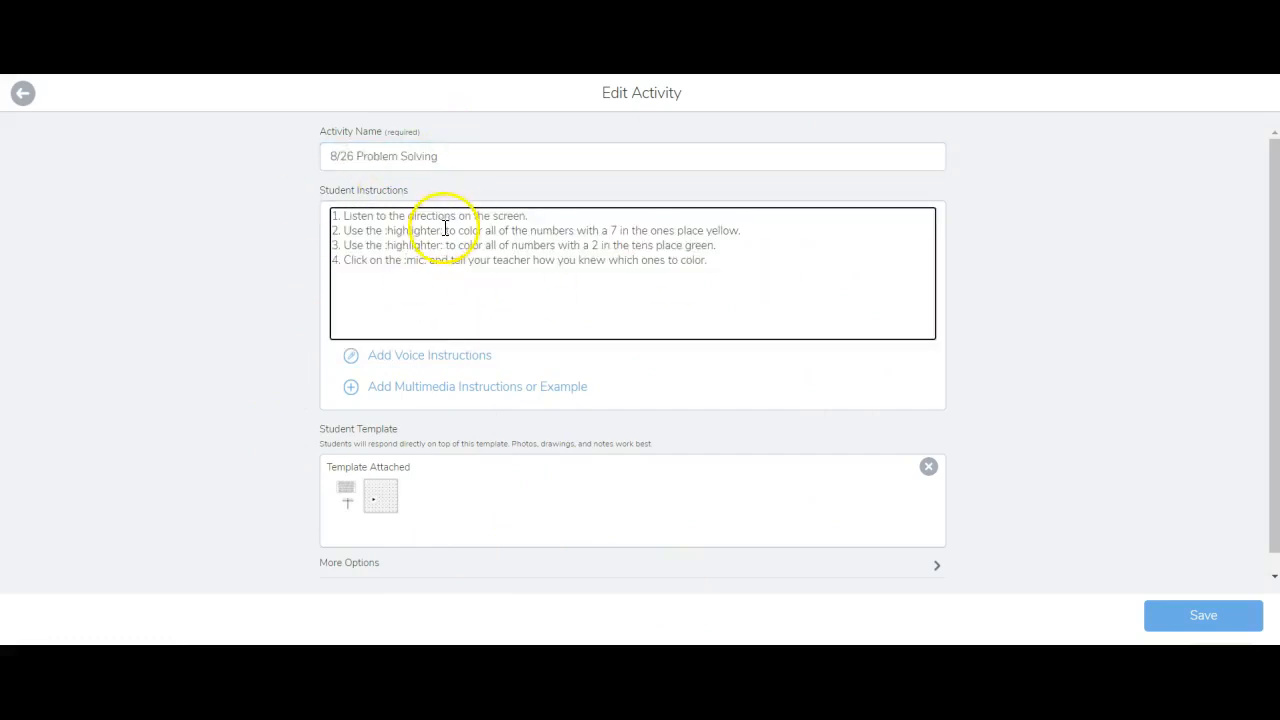
left_click(430, 300)
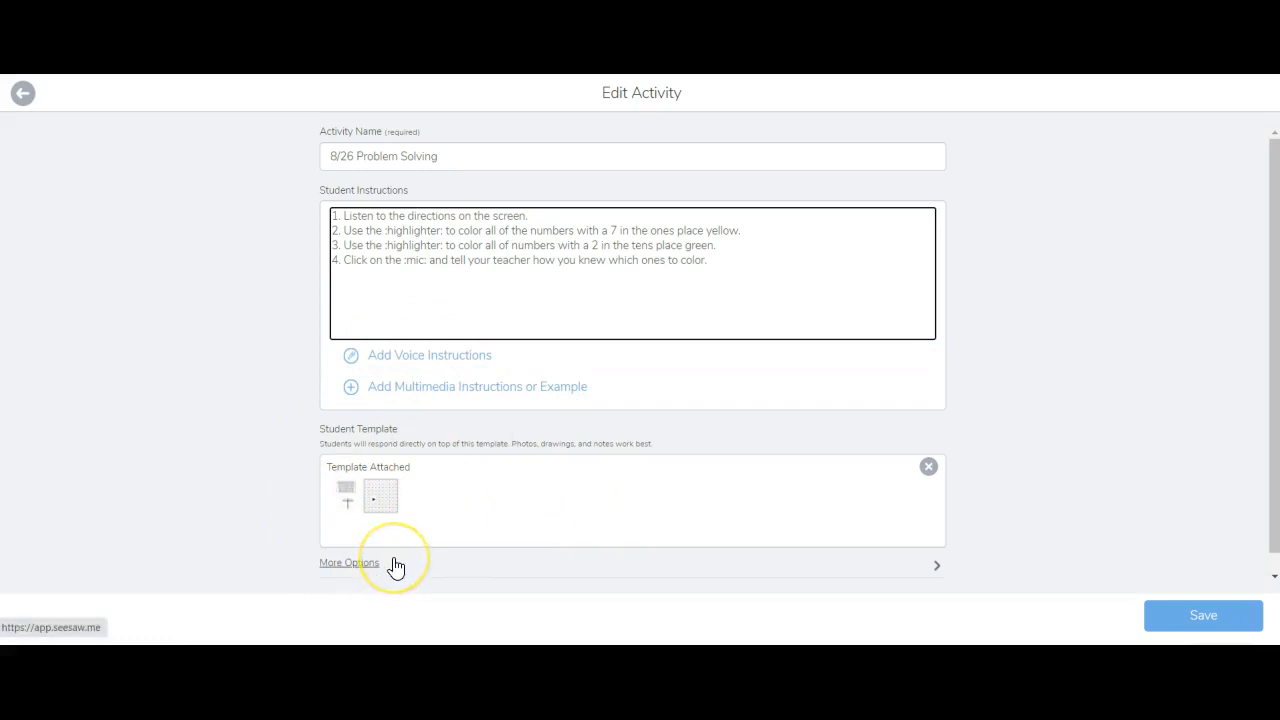
Record new voice instructions about 6 seconds long for the activity
left_click(462, 360)
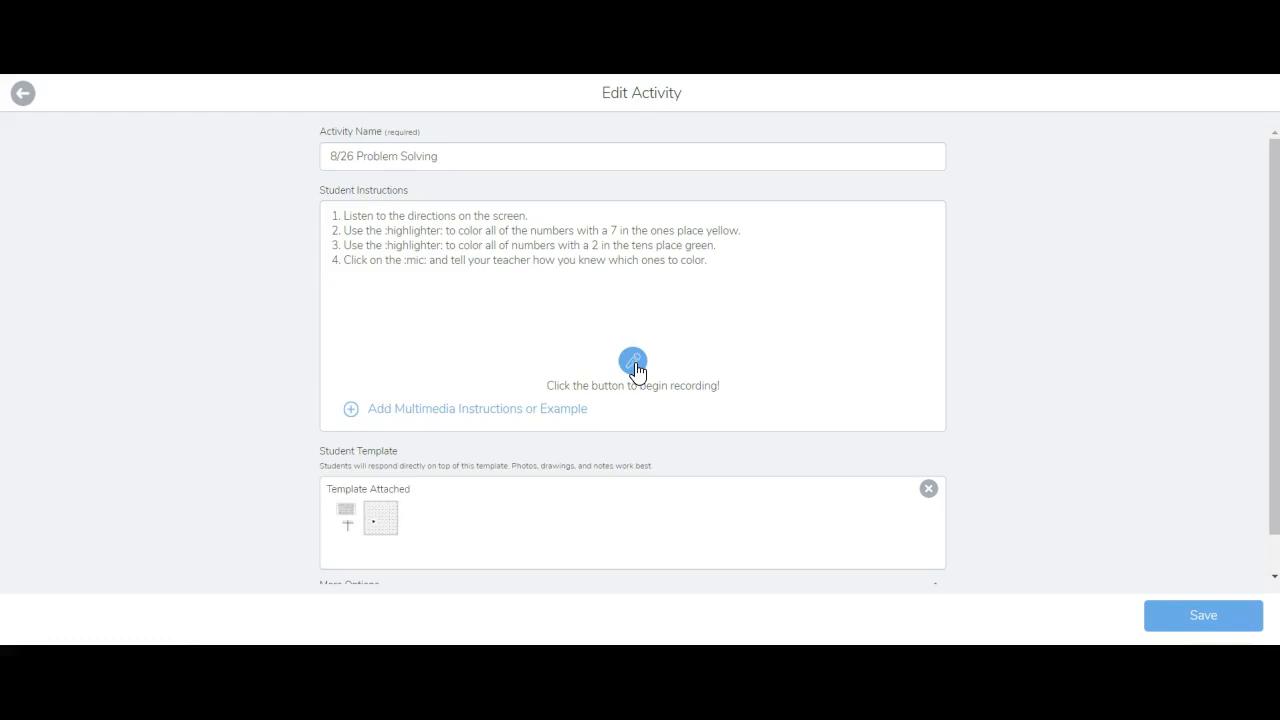
left_click(633, 362)
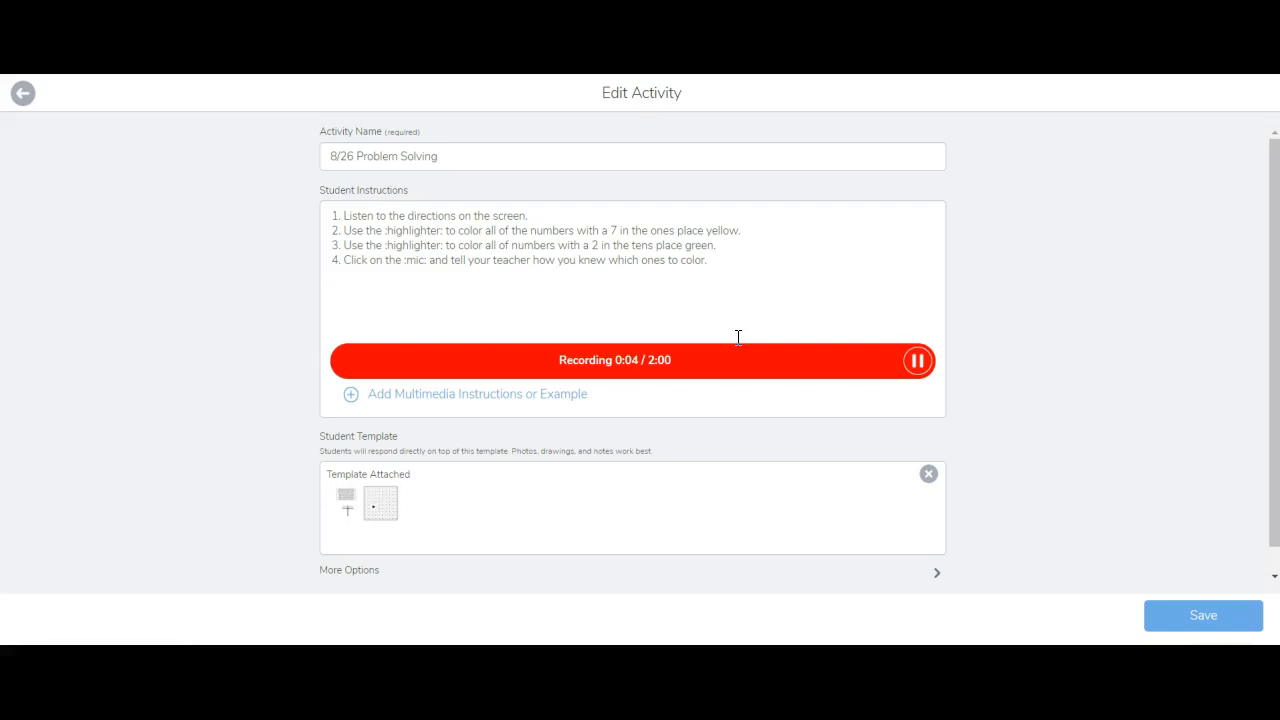
left_click(918, 361)
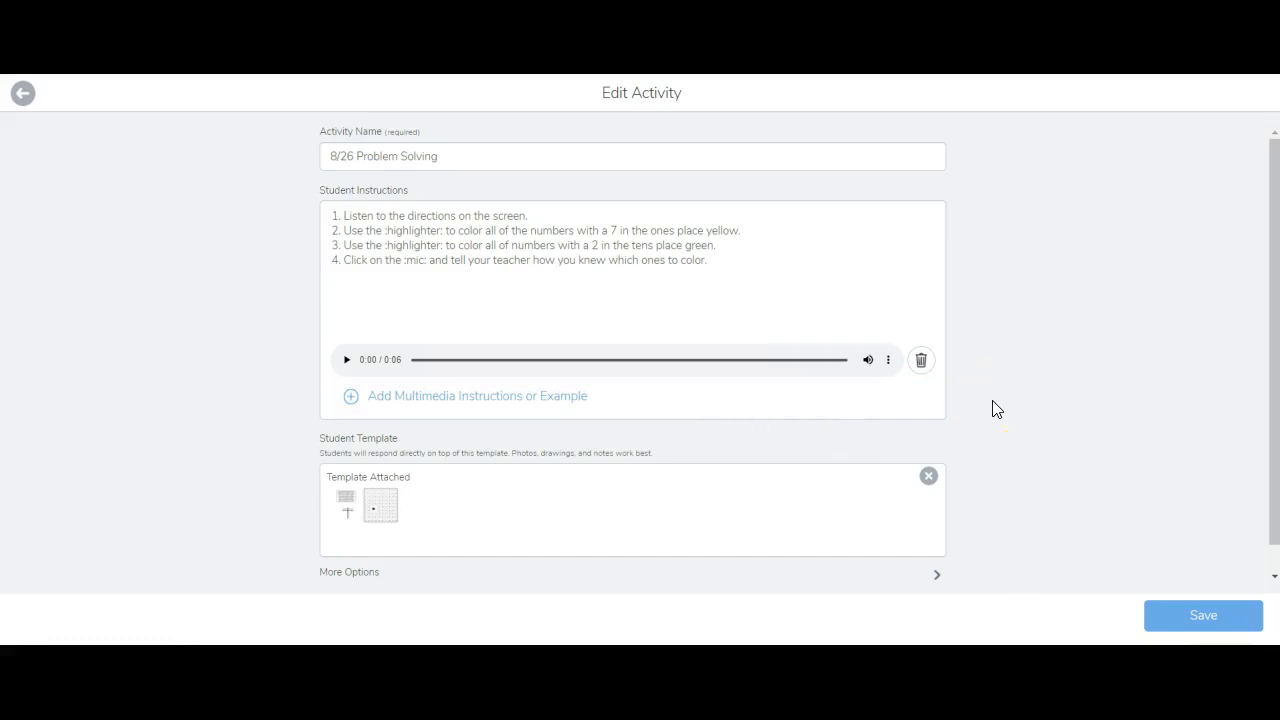
Open the attached student template for editing, check its re-record options and dismiss them
scroll(993, 408, "down", 1)
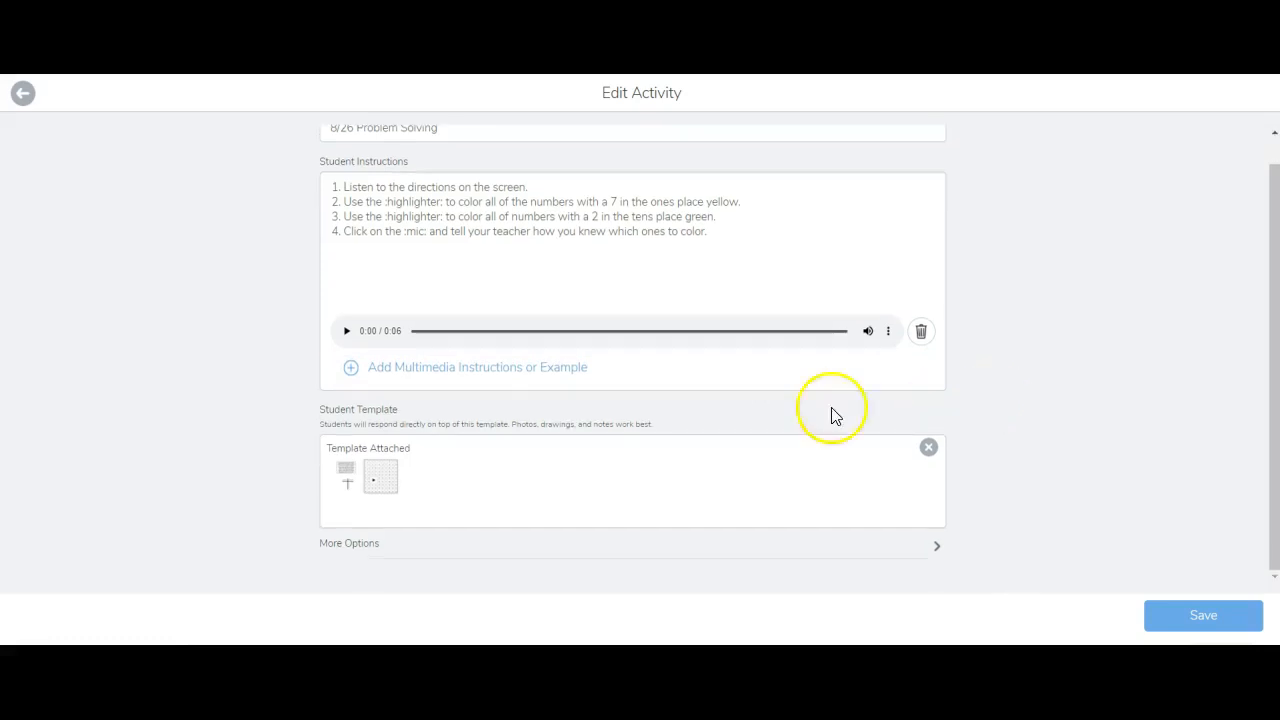
left_click(370, 482)
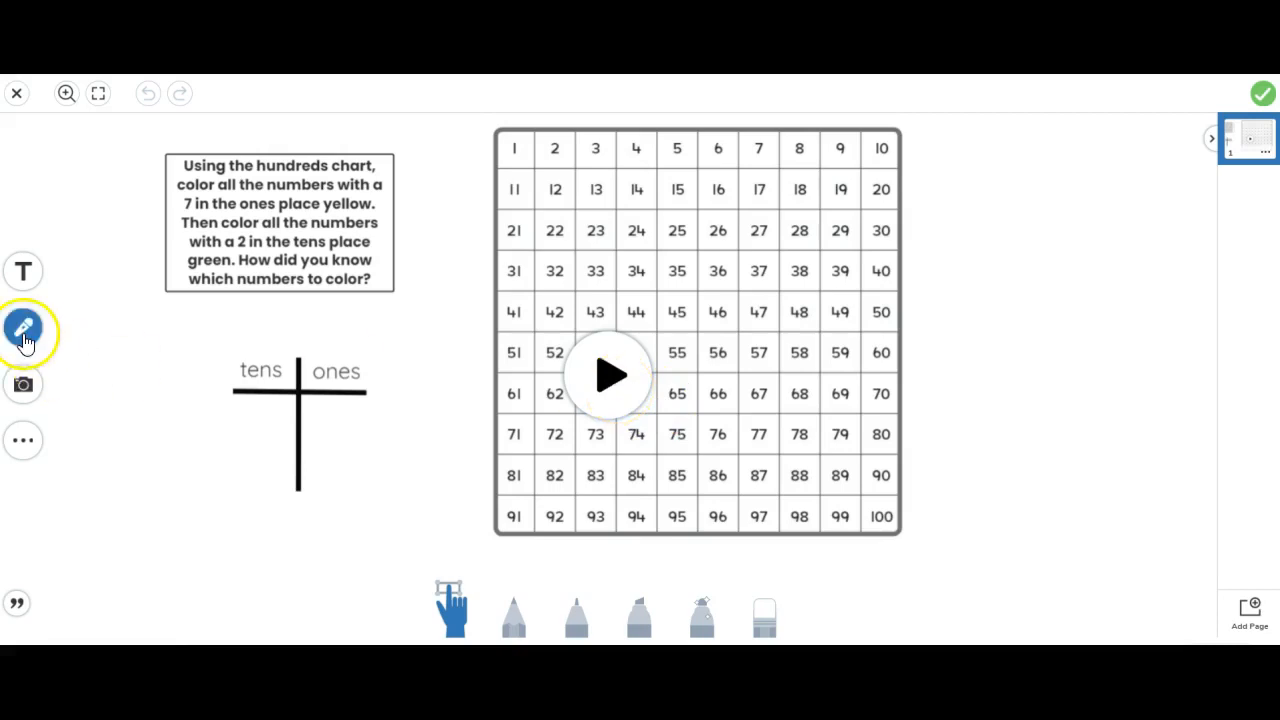
left_click(23, 327)
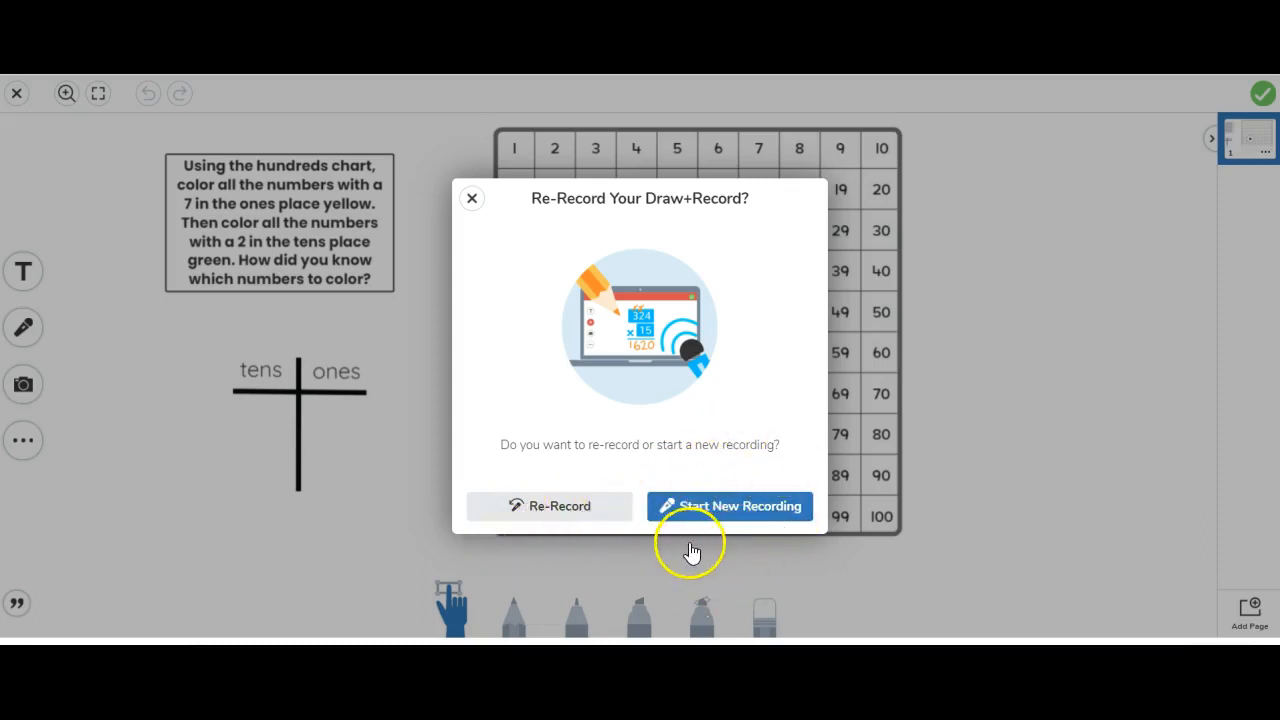
left_click(472, 200)
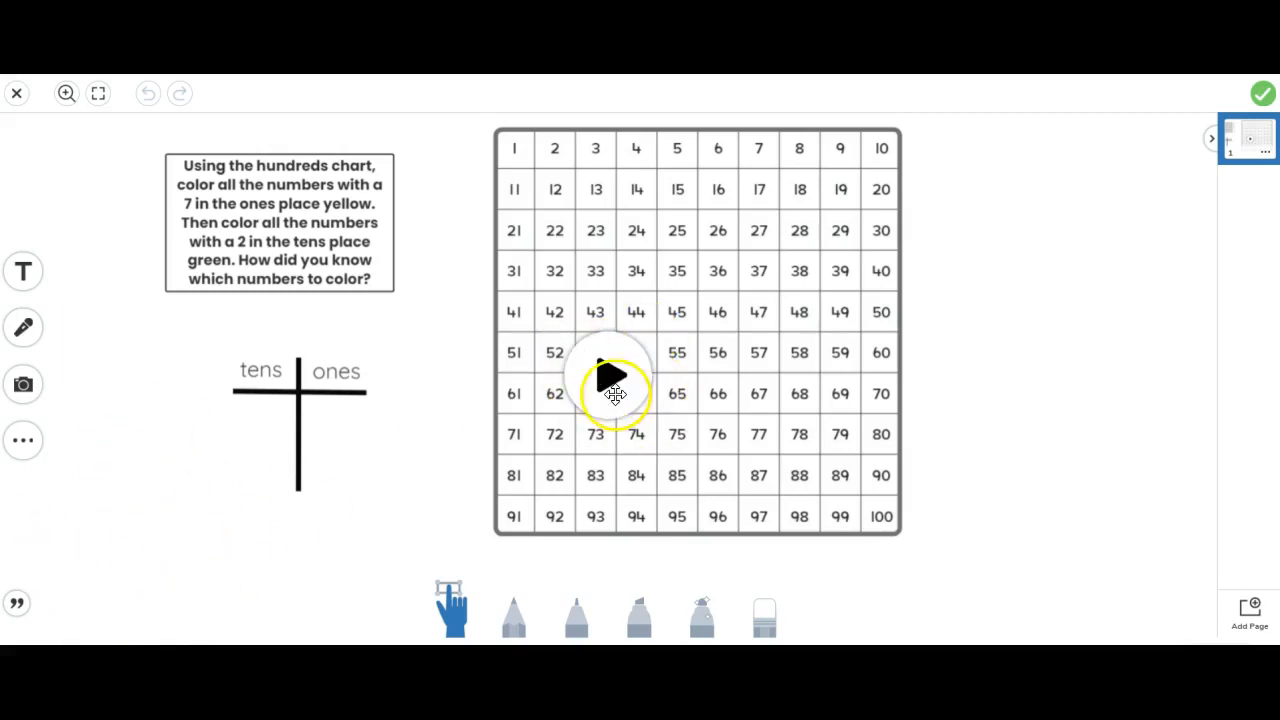
Record a webcam video about 3 seconds long and insert it into the template
left_click(22, 397)
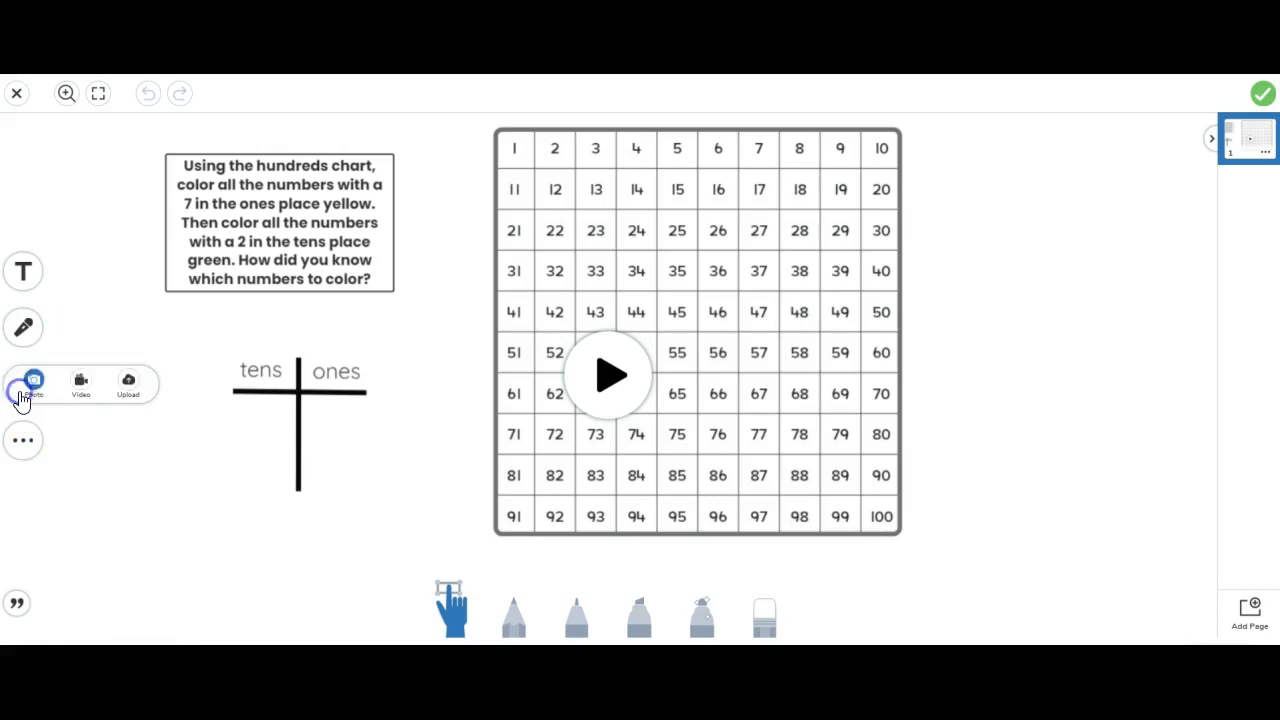
left_click(83, 384)
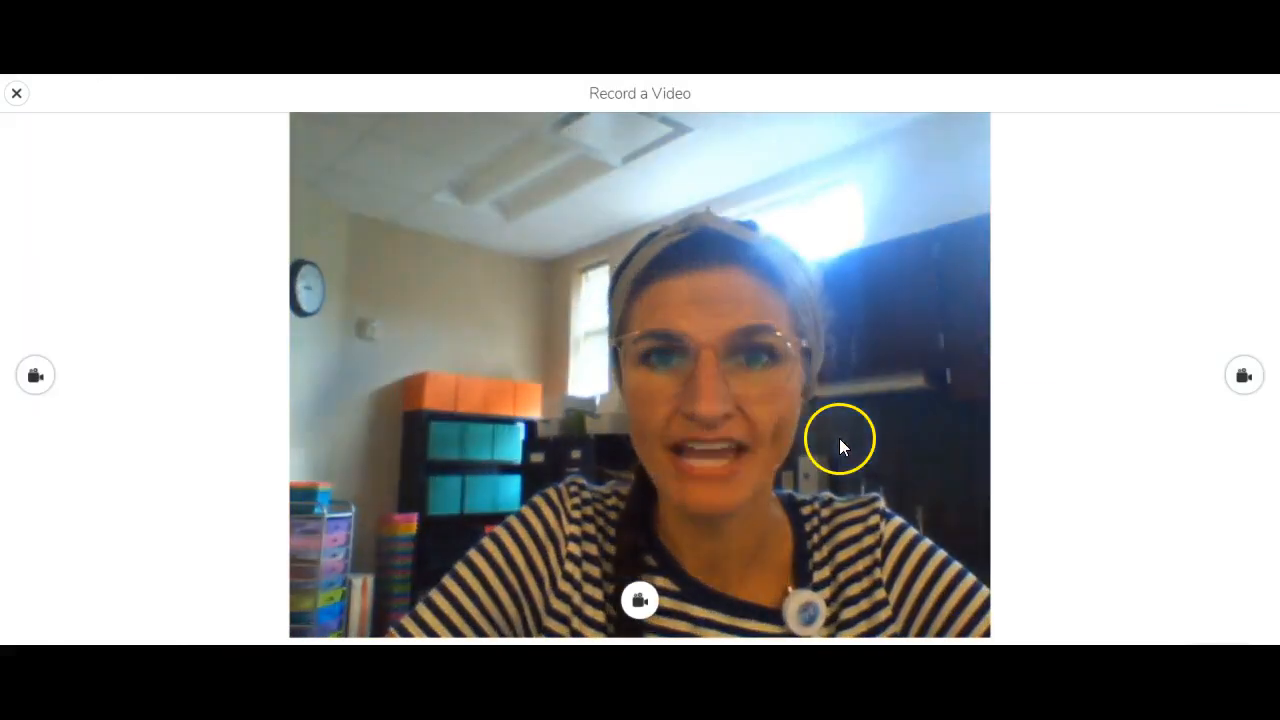
left_click(1245, 377)
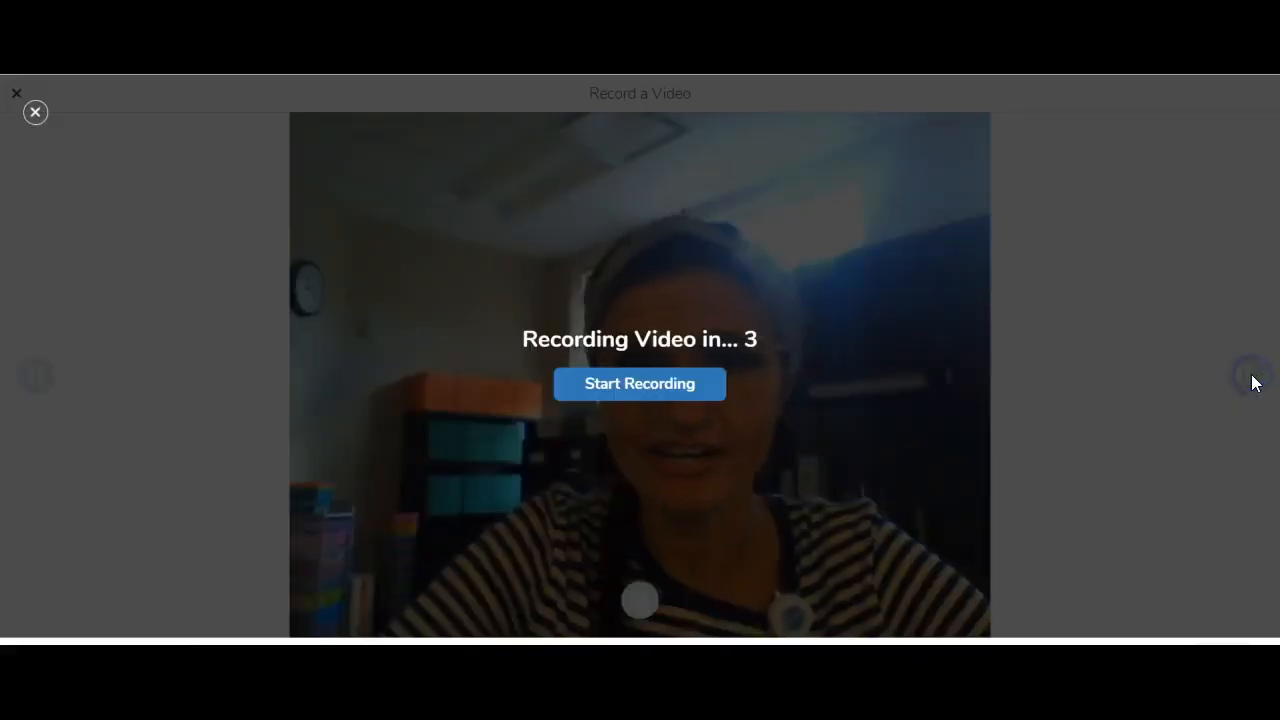
left_click(653, 383)
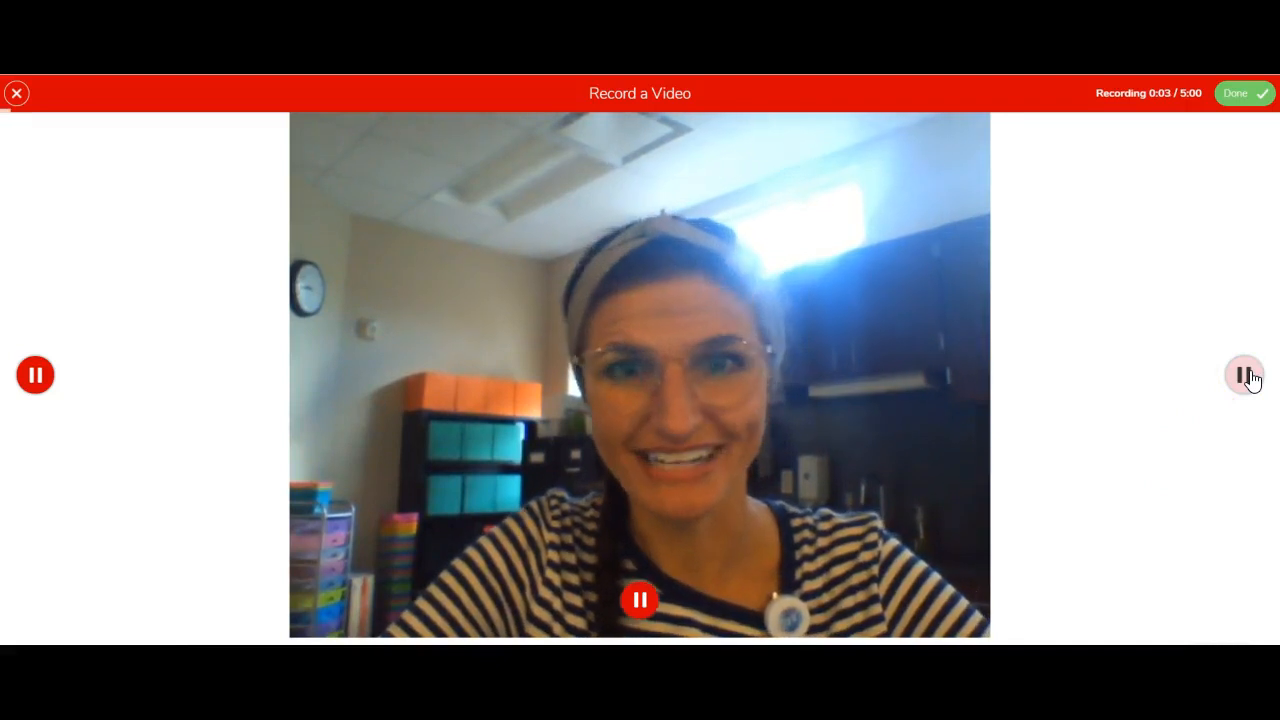
left_click(1245, 376)
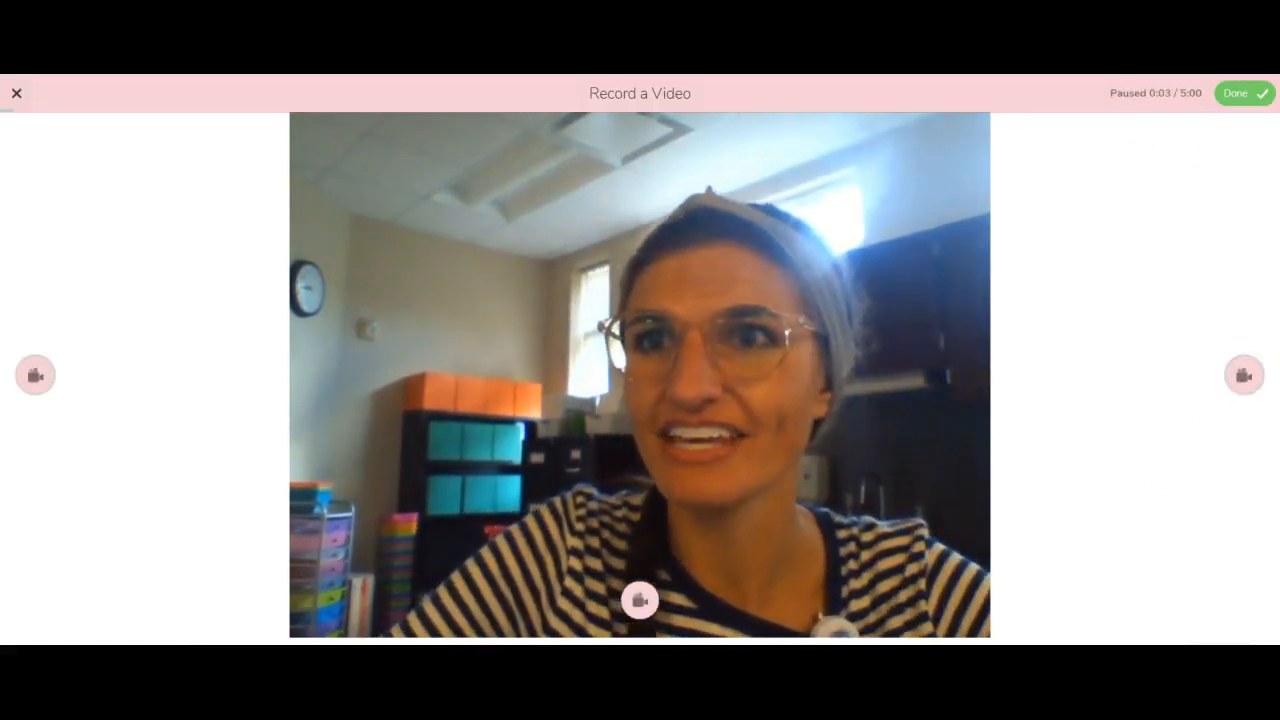
left_click(1226, 97)
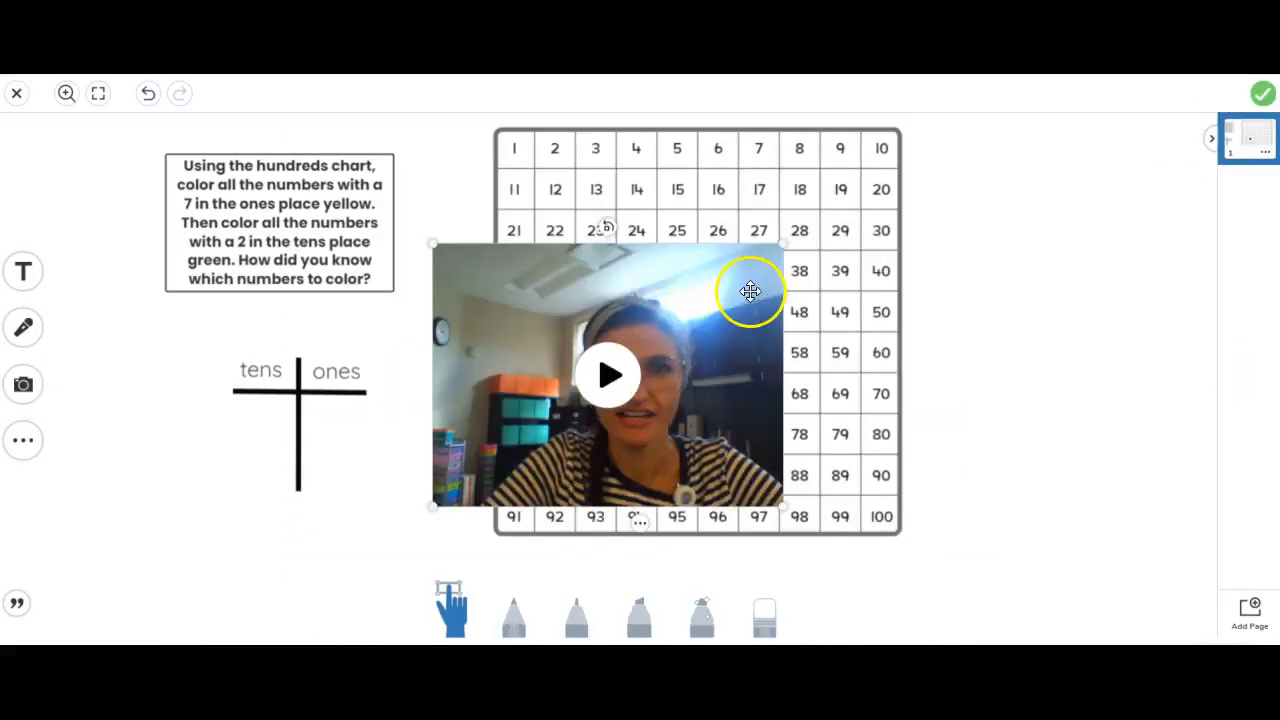
Shrink the inserted video and place it in the template's lower-left corner, clear of the hundreds chart
left_click_drag(858, 246, 586, 404)
left_click_drag(523, 480, 155, 575)
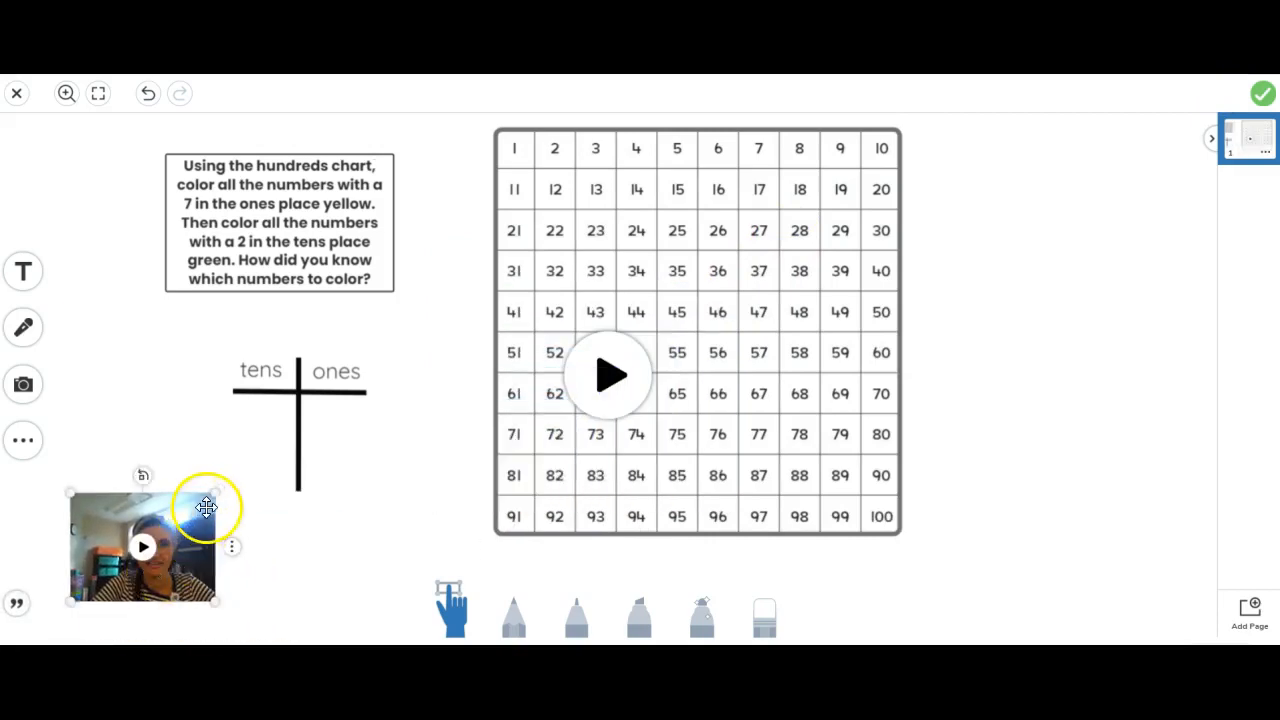
left_click_drag(216, 493, 232, 485)
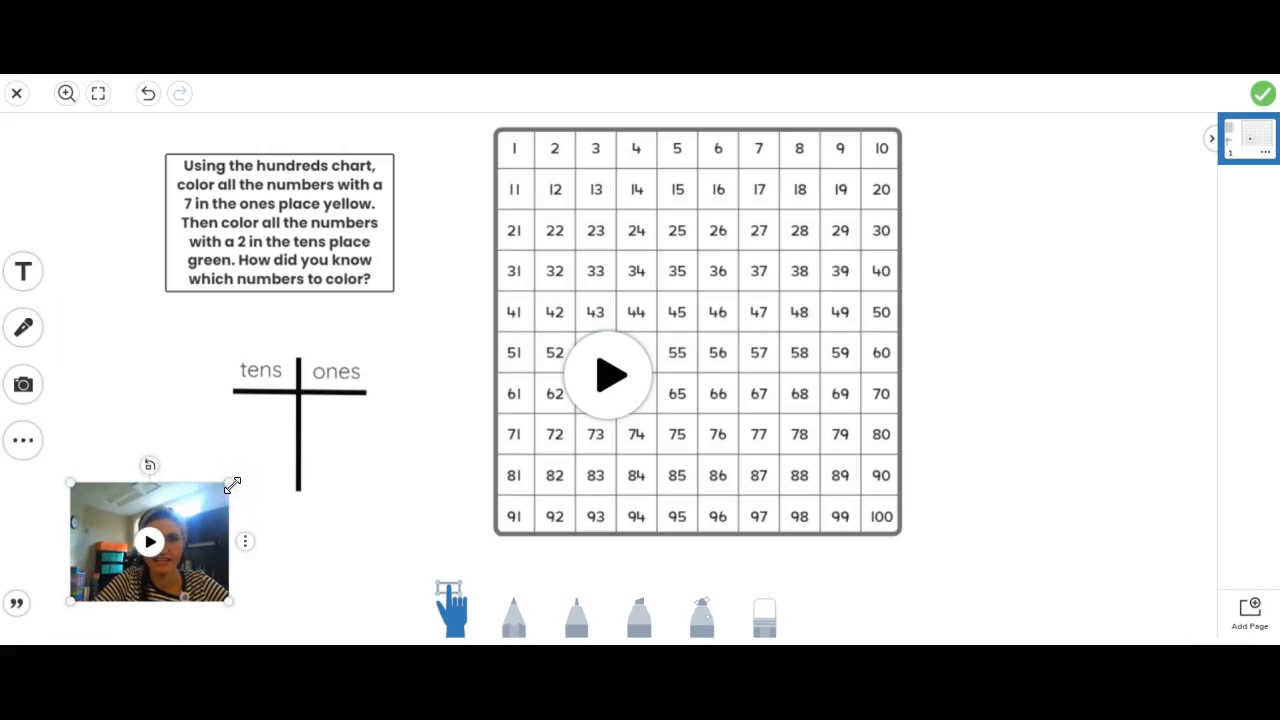
left_click(159, 537)
Add a text label reading "Teacher Instructions" and place it directly above the video
left_click(24, 270)
left_click(505, 300)
type("INst")
type("Teacher Instructions")
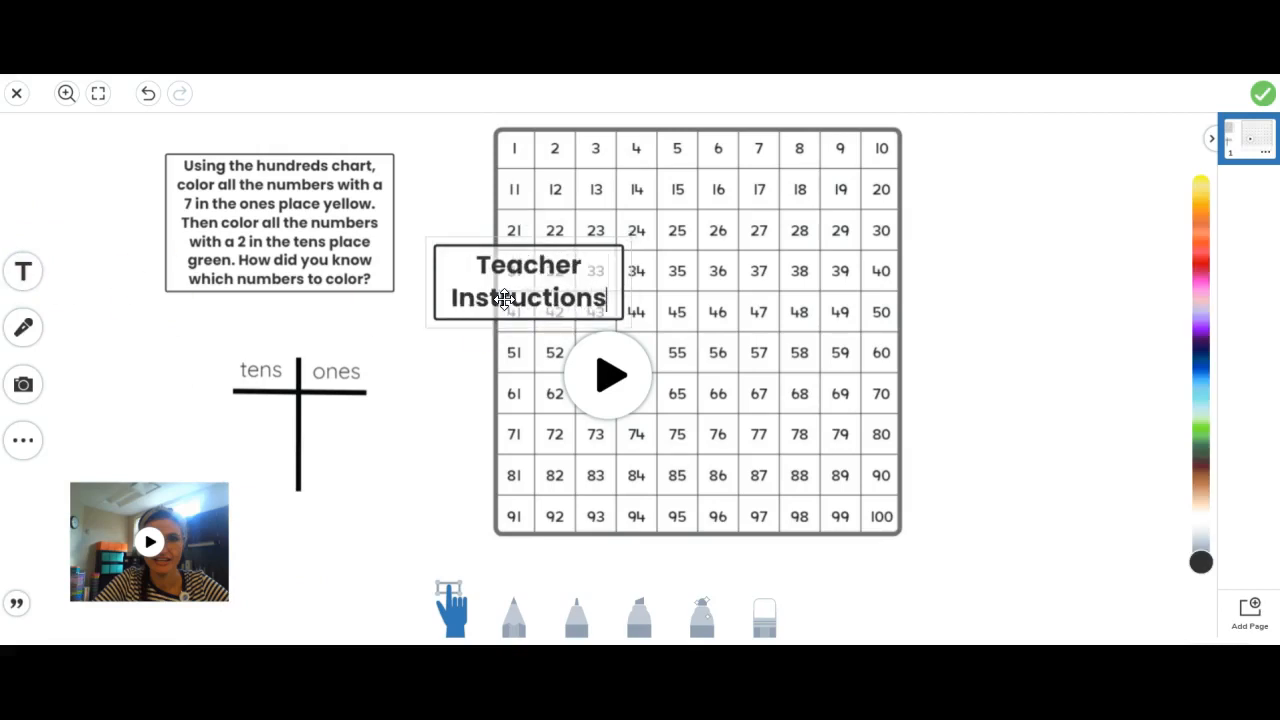
left_click(401, 461)
left_click_drag(545, 267, 205, 428)
left_click(290, 571)
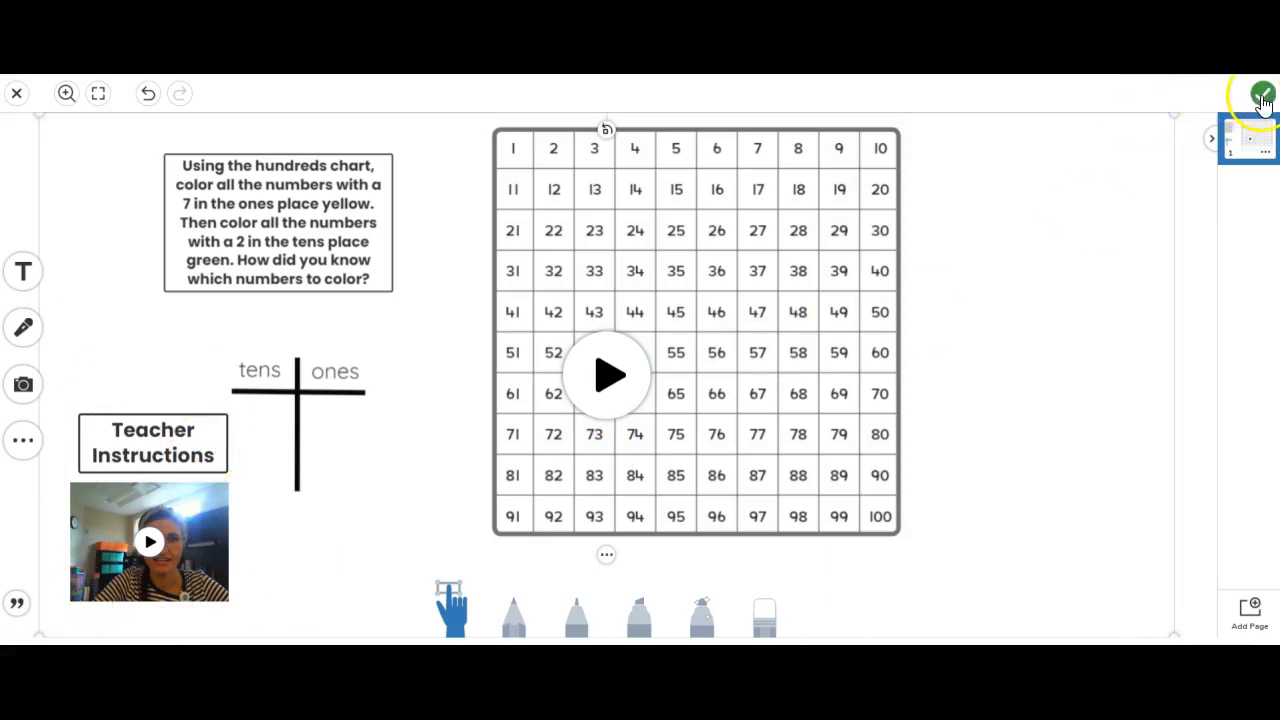
Save the edited template and the activity copy
left_click(1262, 96)
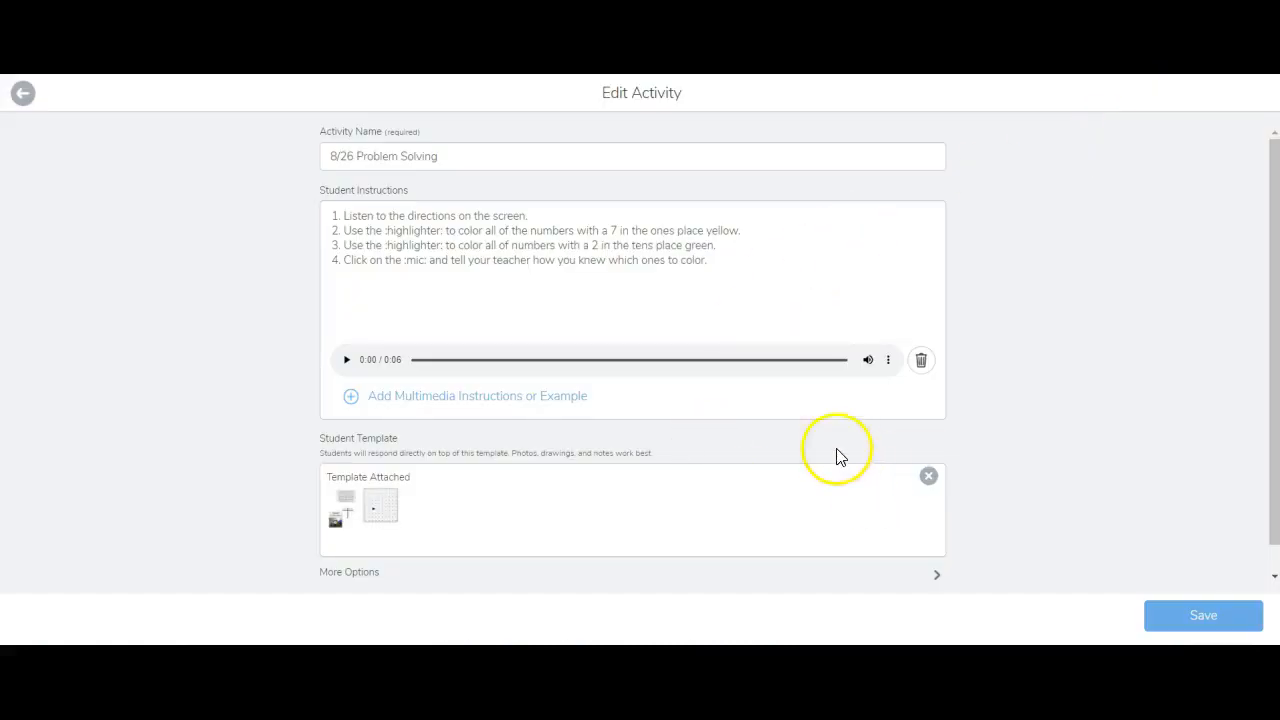
left_click(1207, 620)
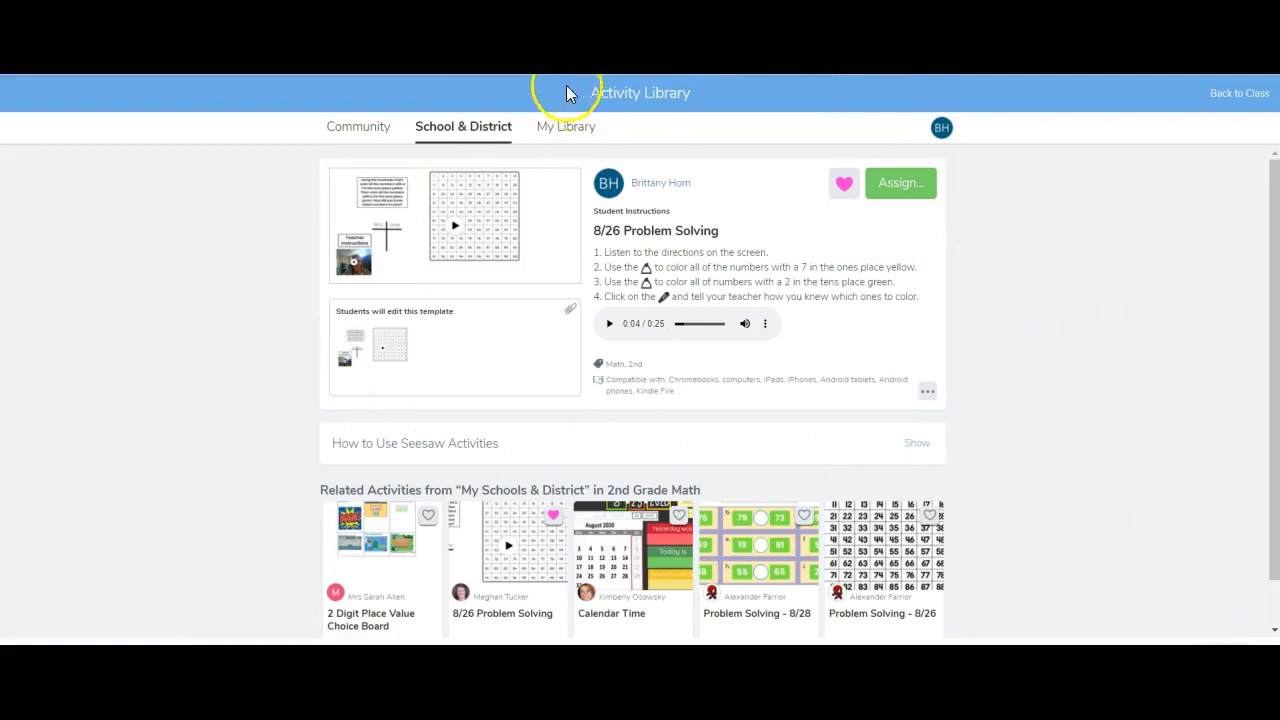
Find the copied "8/26 Problem Solving" activity in My Library and review which classes it can be assigned to, without assigning it
left_click(566, 124)
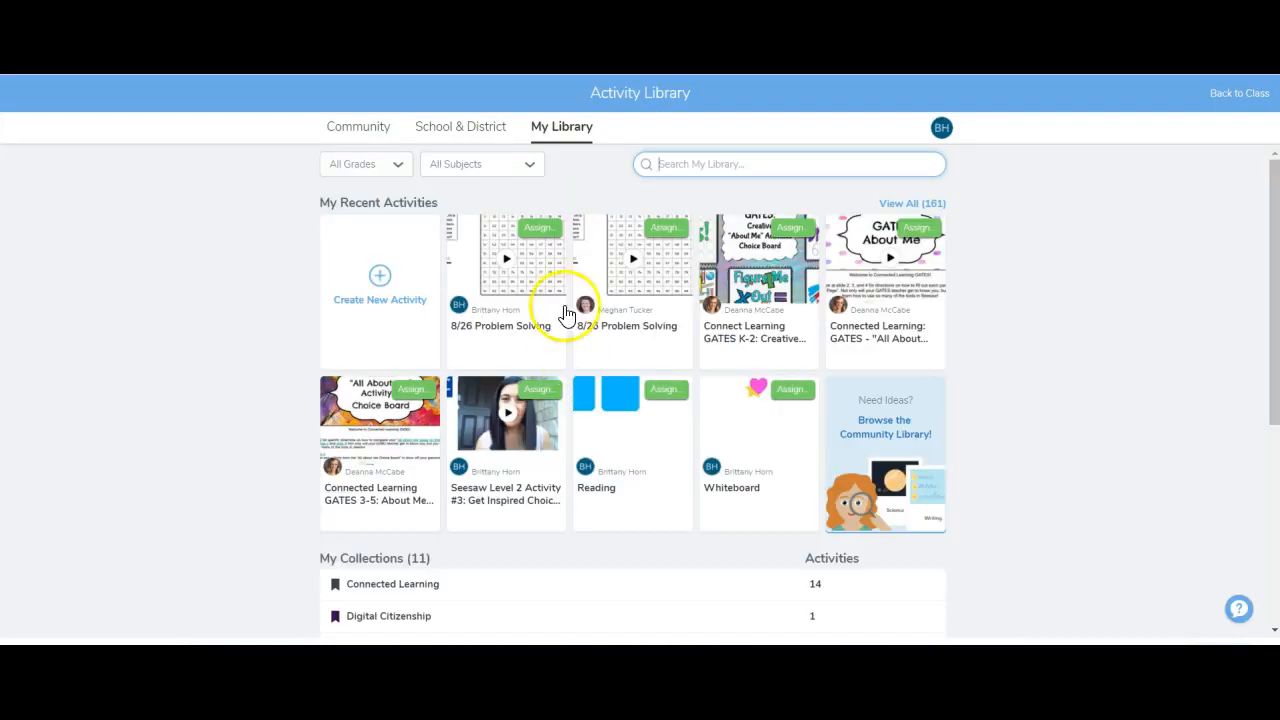
left_click(541, 229)
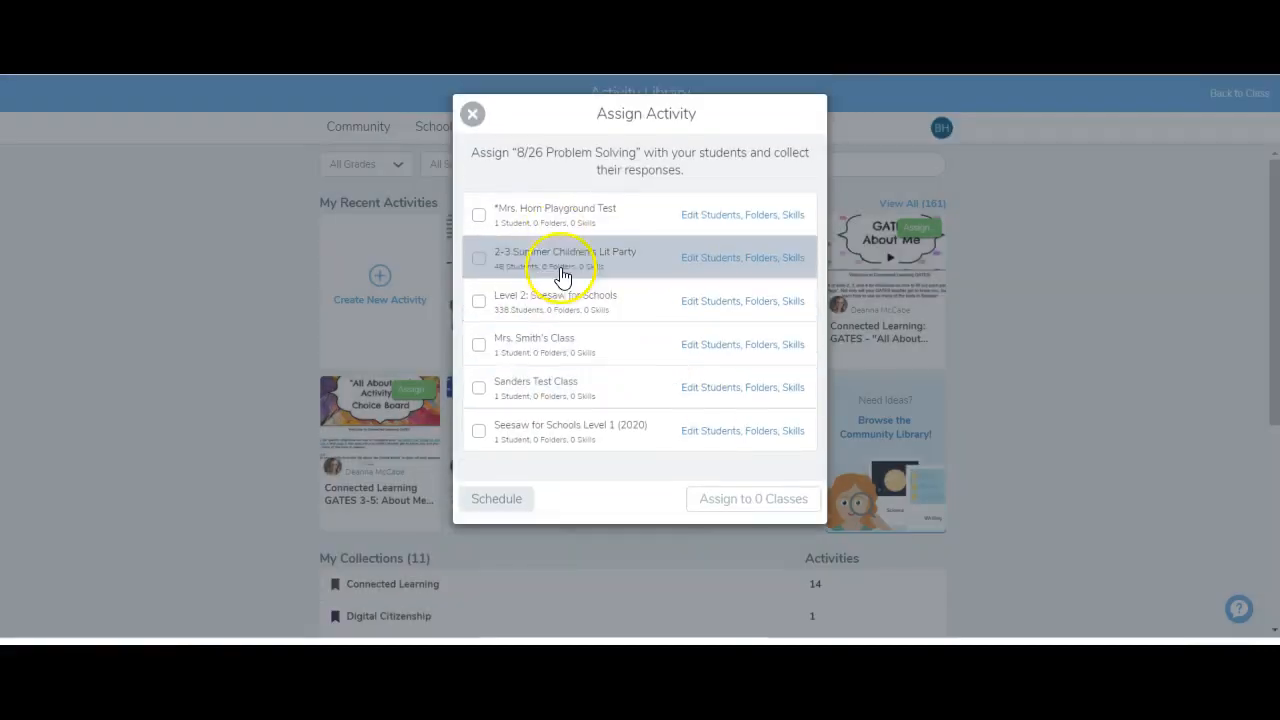
left_click(478, 258)
left_click(478, 300)
left_click(478, 260)
left_click(479, 298)
left_click(716, 260)
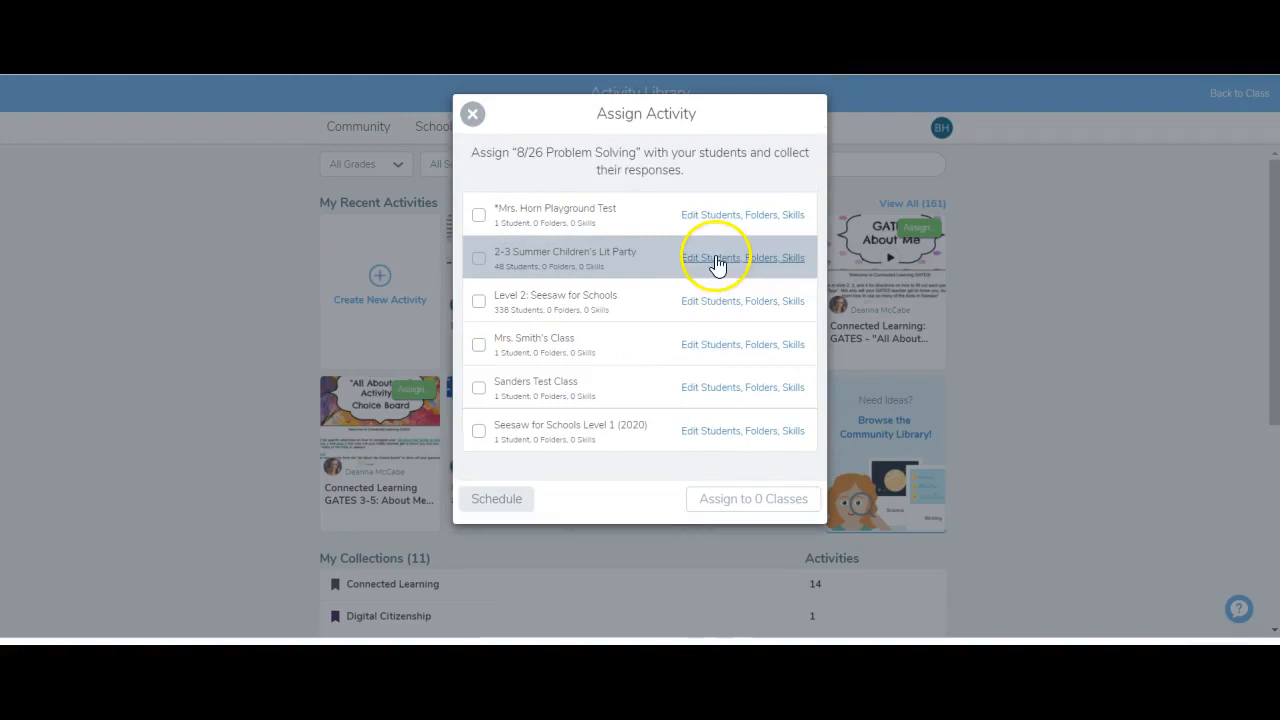
left_click(471, 114)
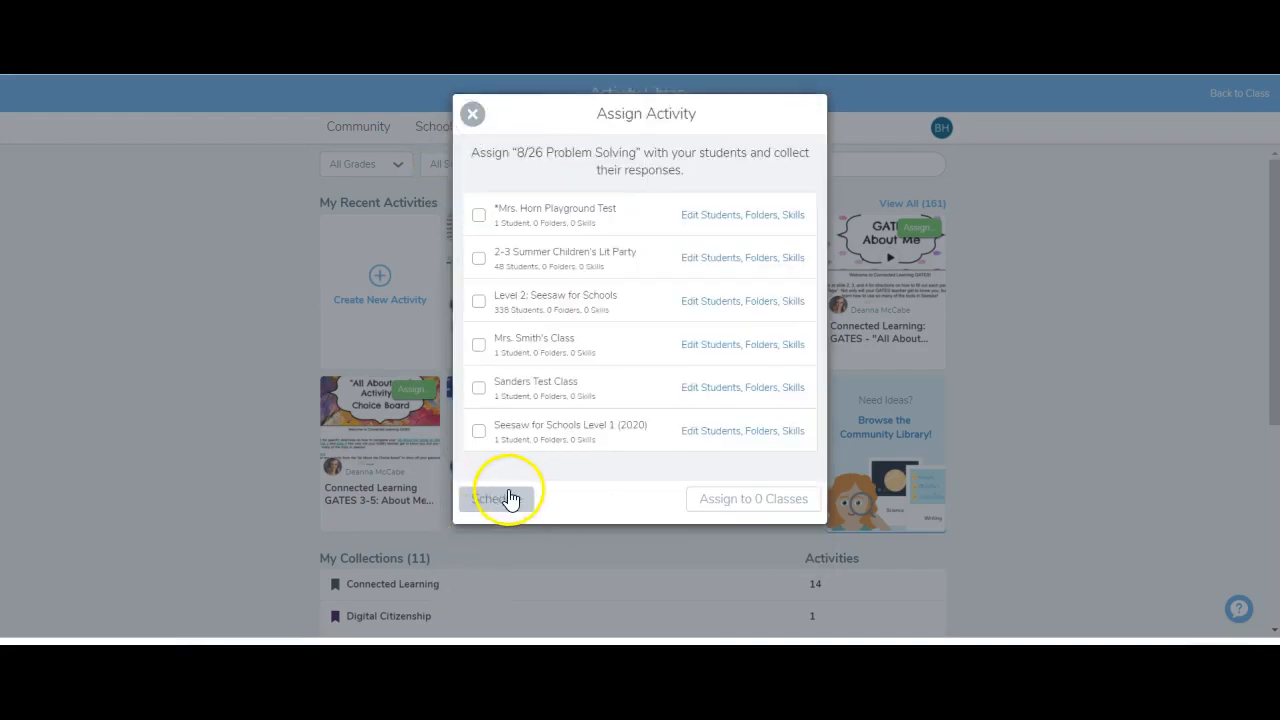
left_click(472, 113)
Look through the student responses to "Seesaw Level 2 Activity #2: New Feature REVEAL!" in the "Level 2: Seesaw for Schools" class
left_click(512, 290)
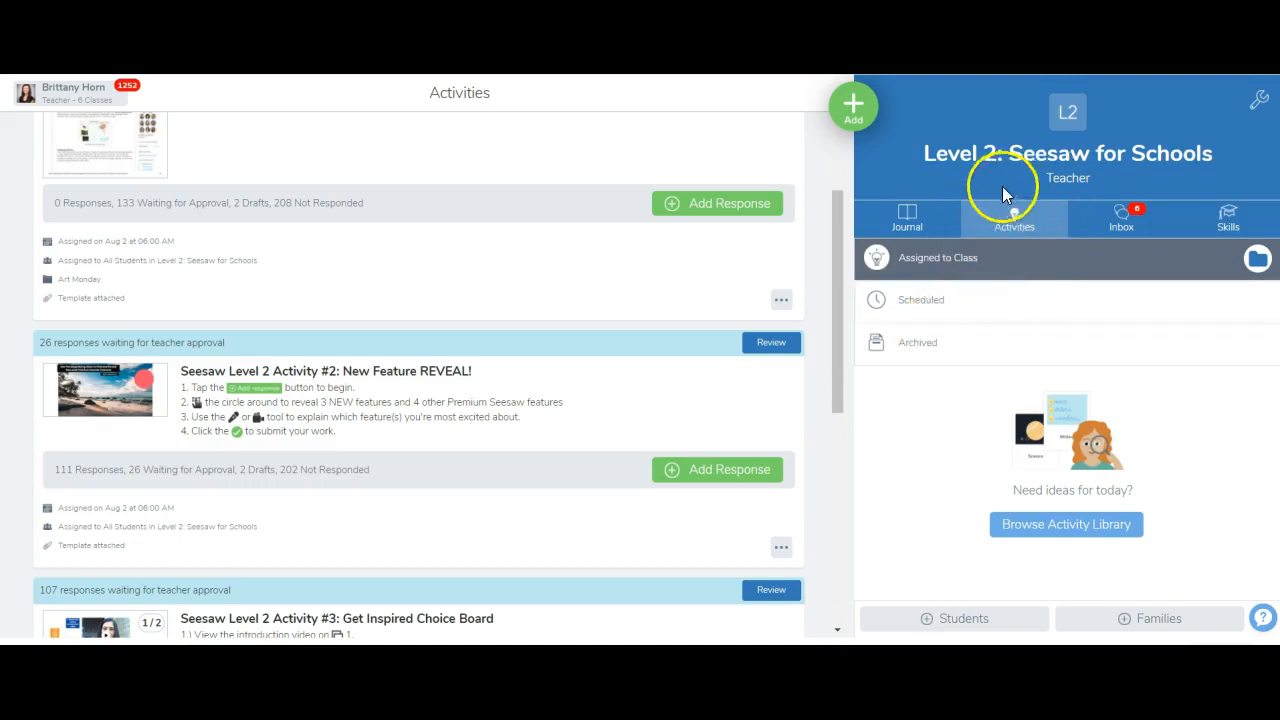
left_click(257, 468)
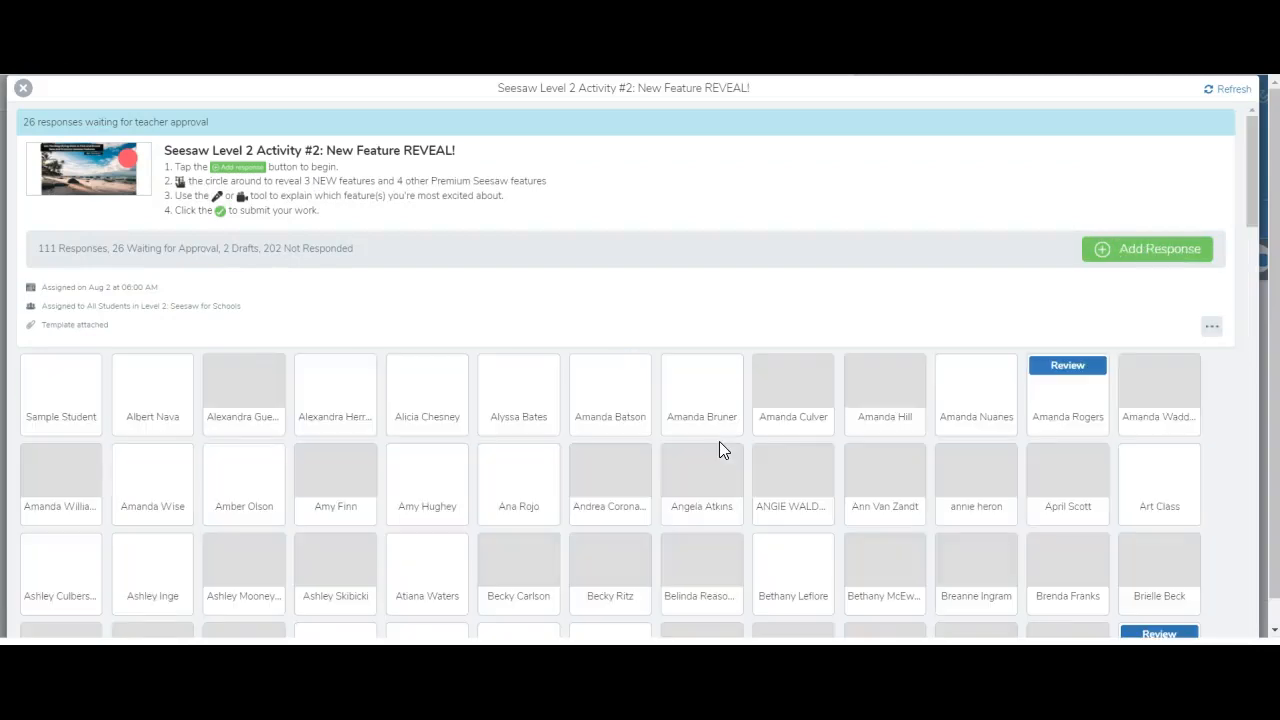
scroll(719, 450, "down", 5)
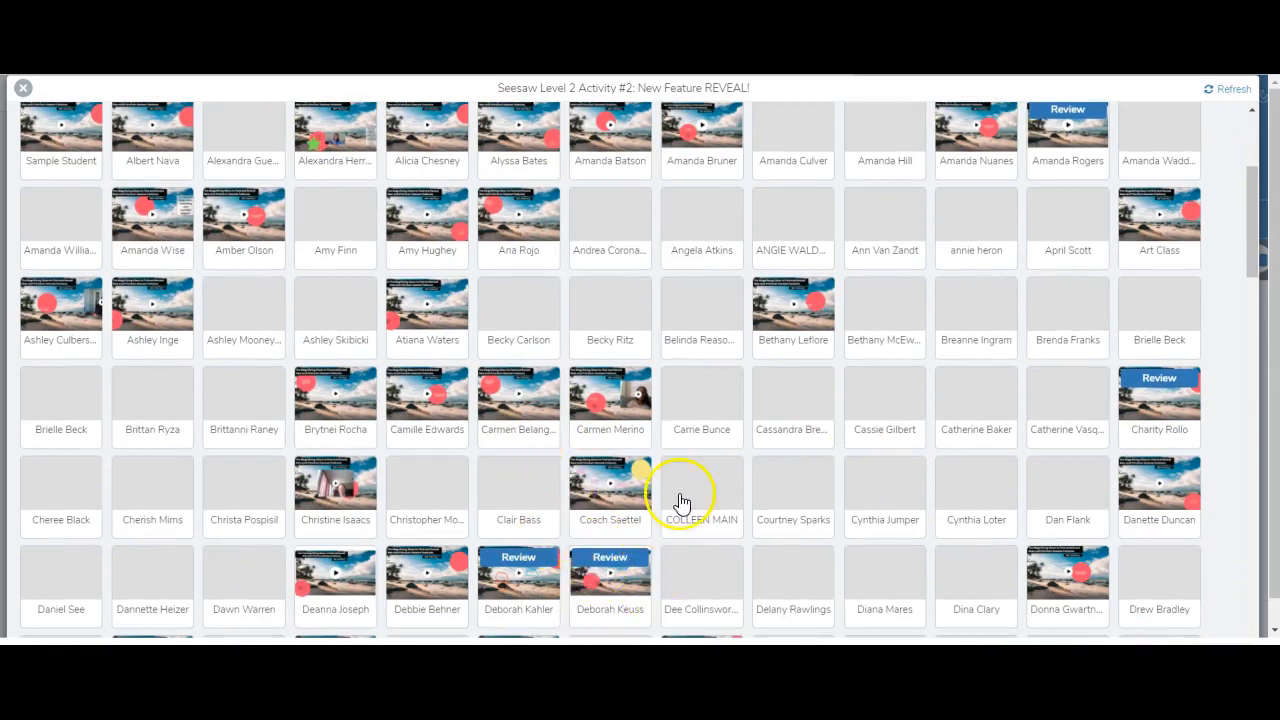
scroll(678, 505, "down", 8)
scroll(681, 503, "down", 10)
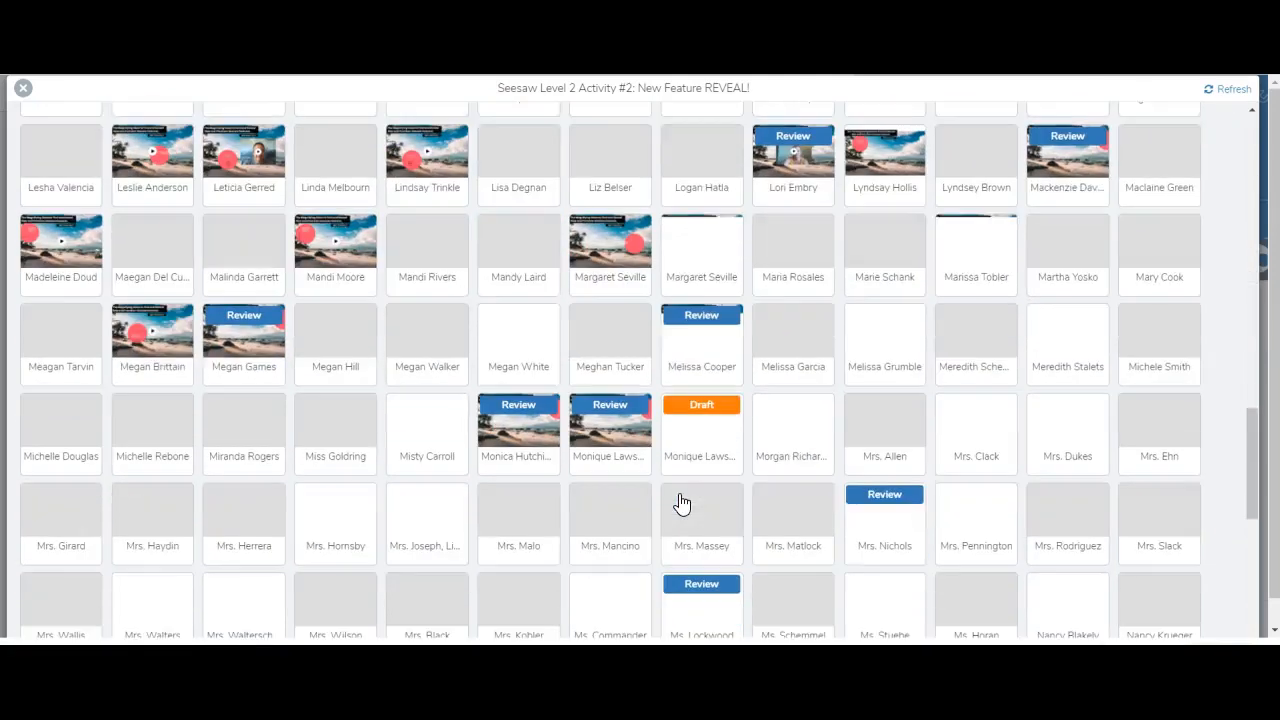
scroll(681, 503, "up", 9)
scroll(680, 503, "up", 8)
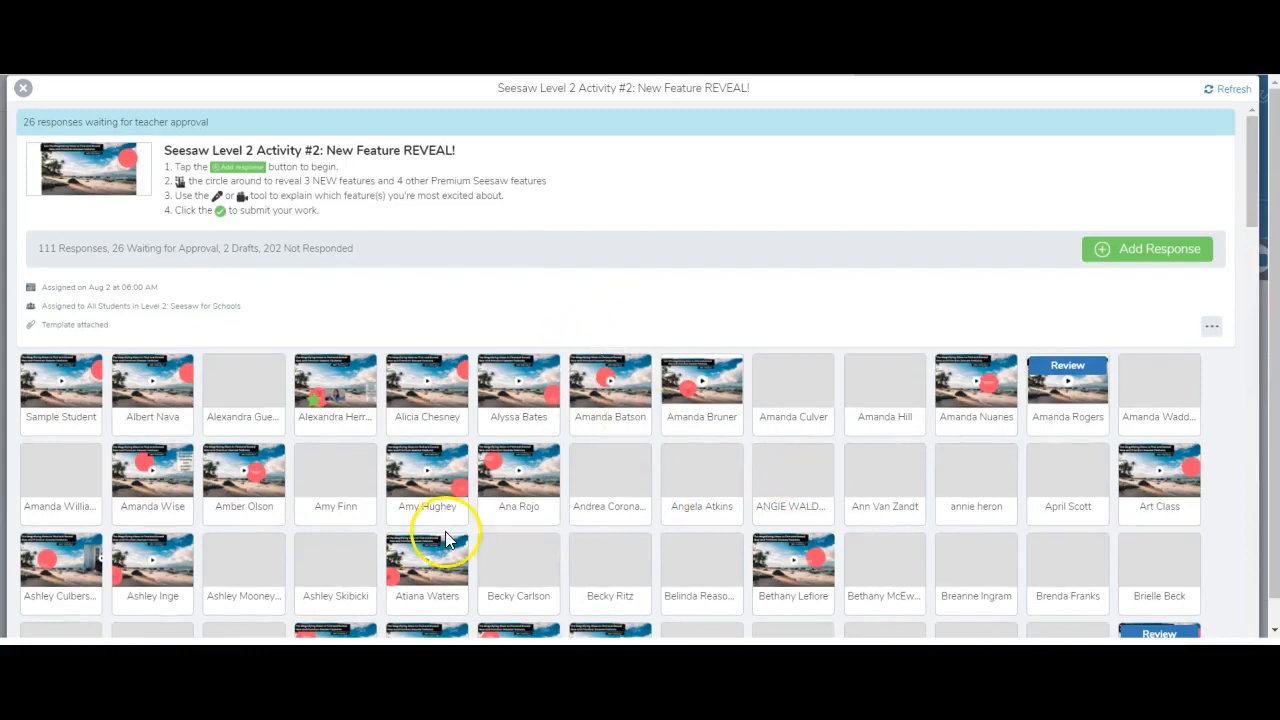
left_click(23, 89)
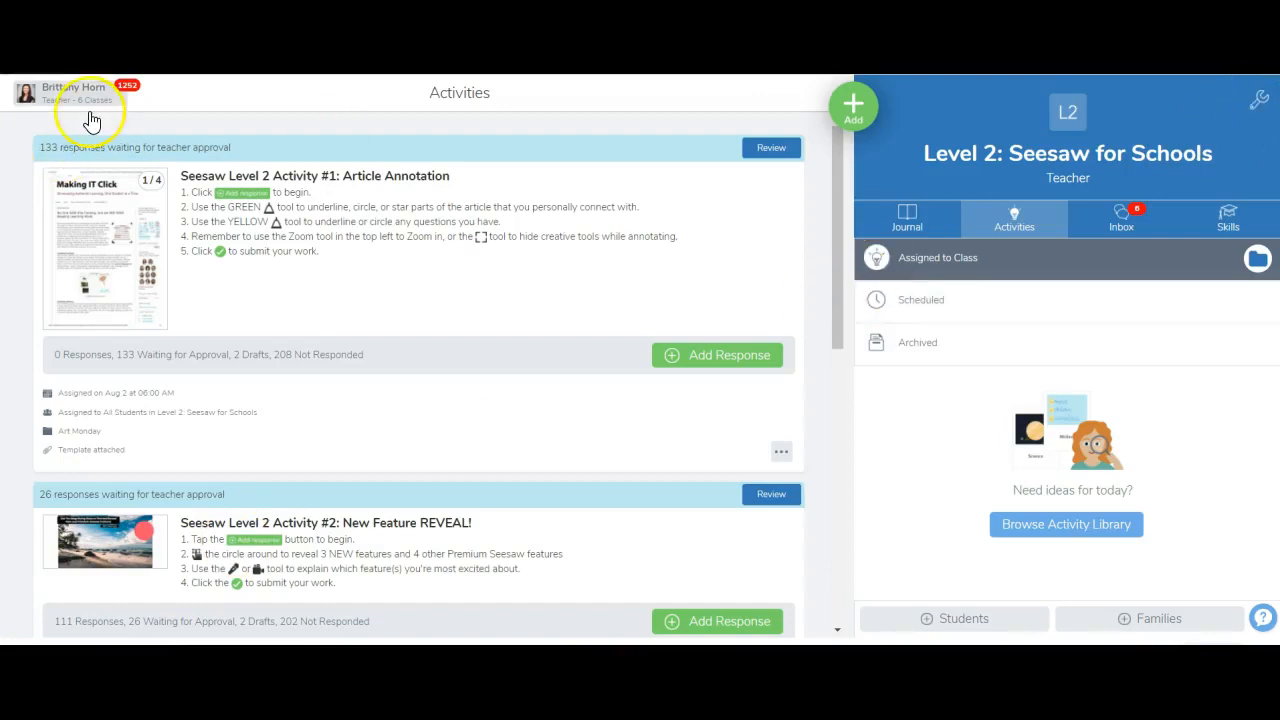
Rename the class as "*Level 2: Seesaw for Schools" and check its position in the class list
left_click(1260, 102)
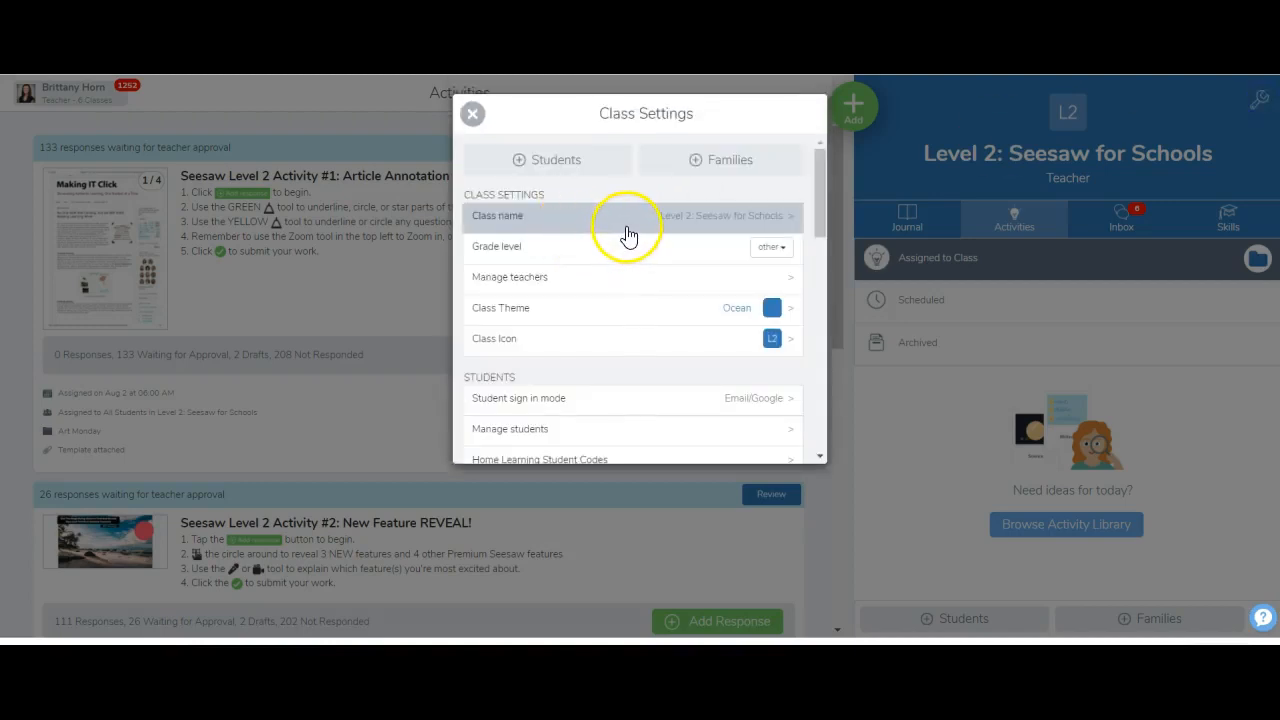
left_click(628, 229)
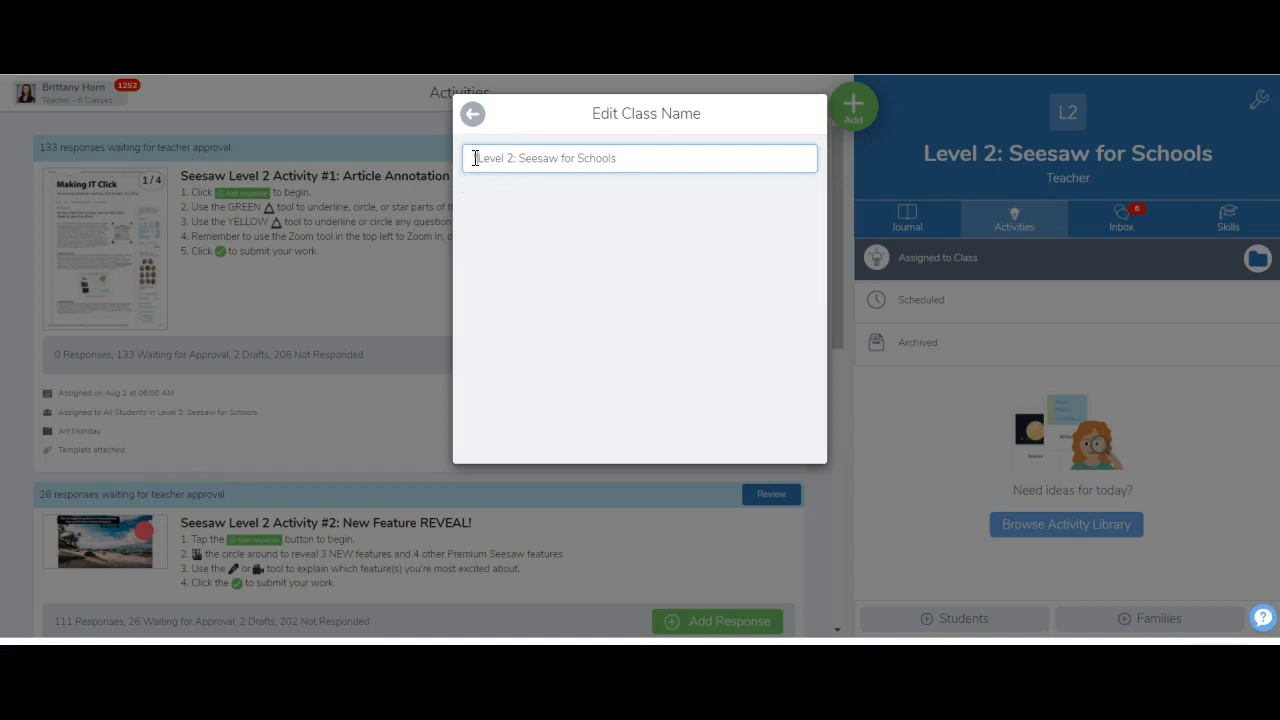
left_click_drag(630, 159, 462, 155)
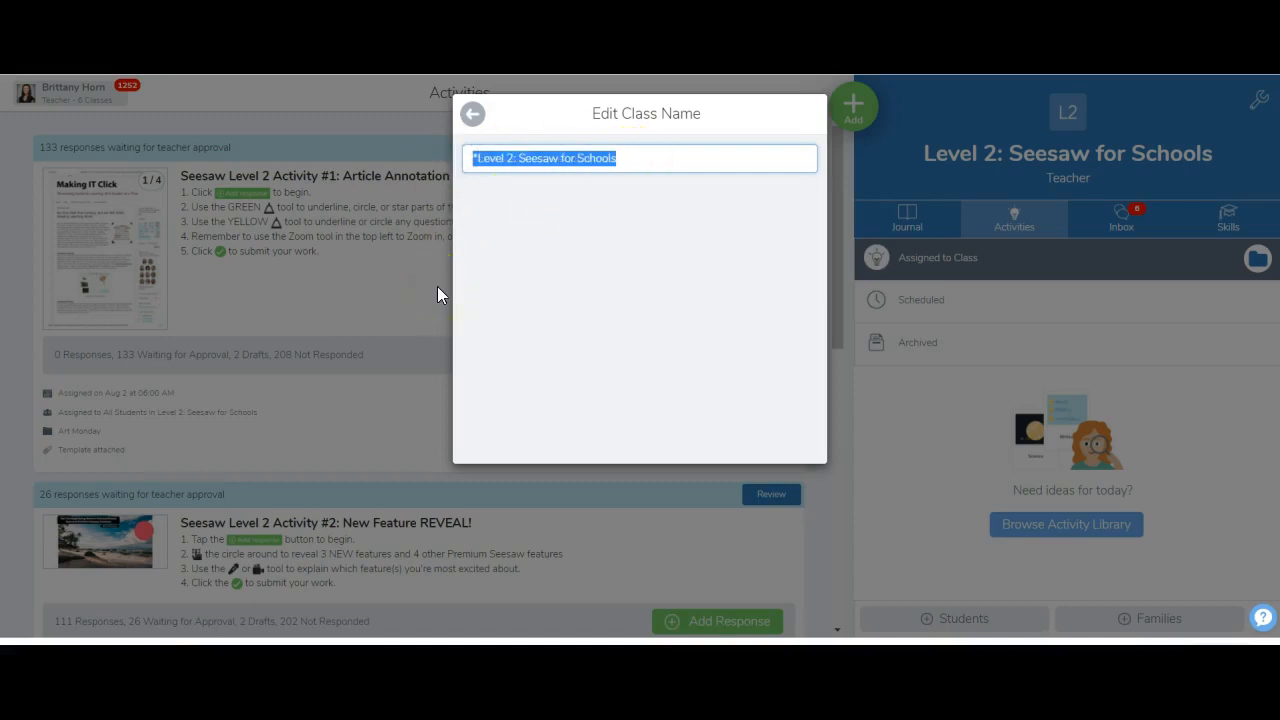
left_click(472, 114)
left_click(472, 114)
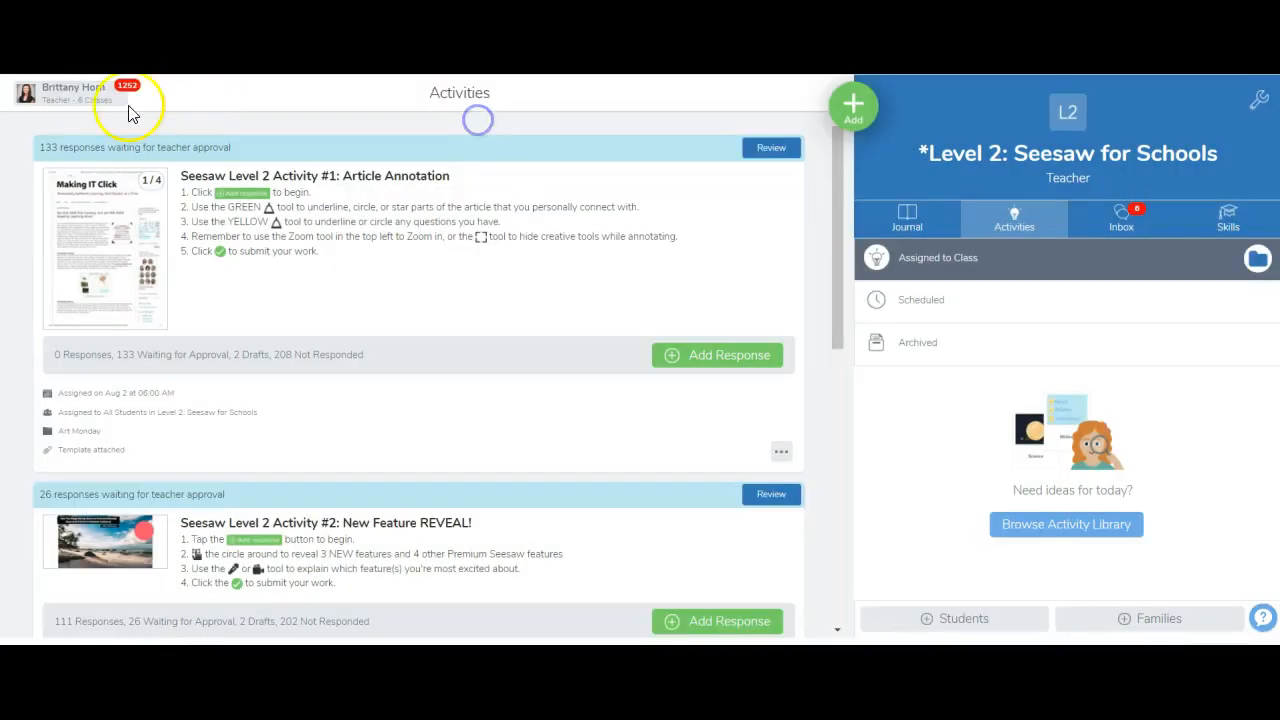
left_click(105, 92)
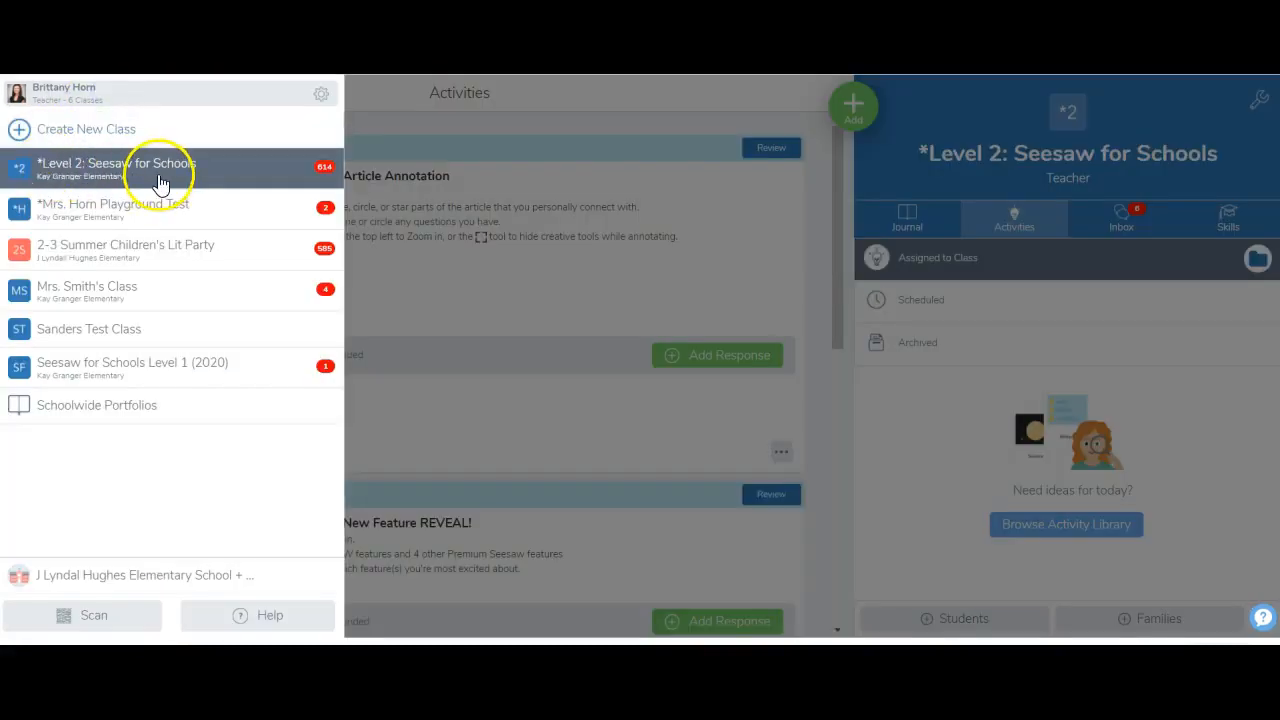
left_click(495, 126)
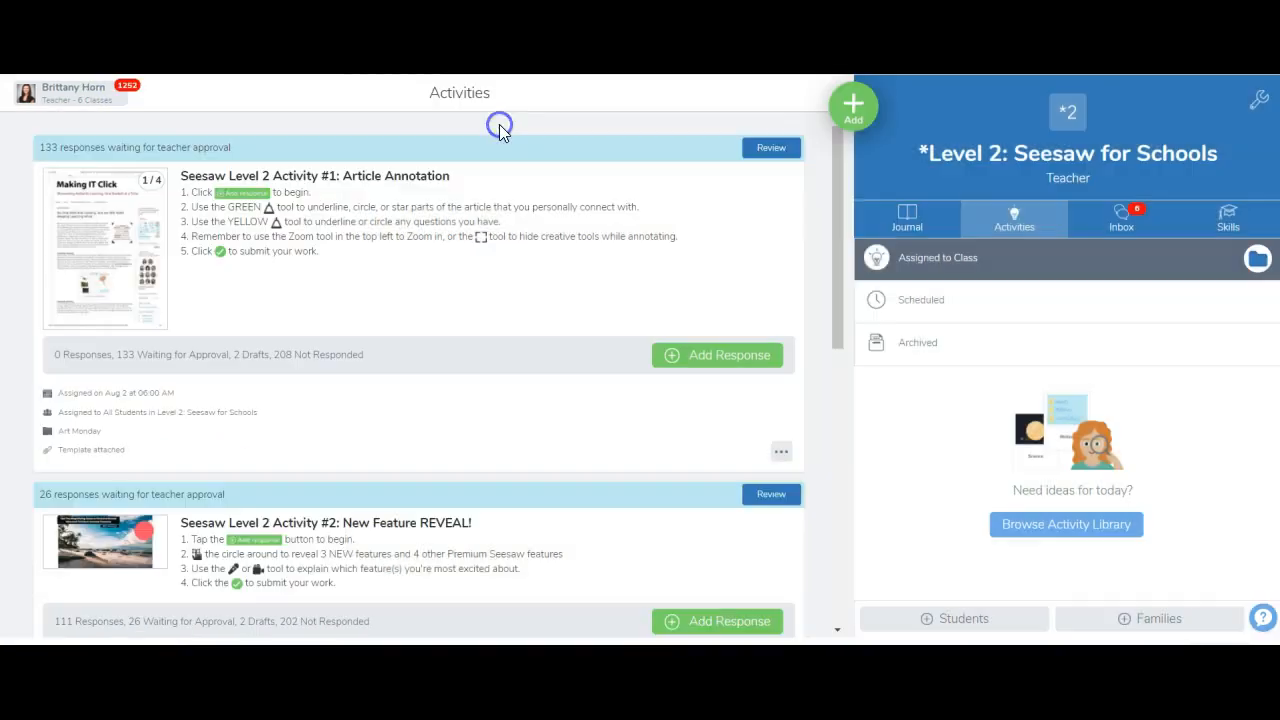
Start a new folder in the class journal and name it "*Zoom Link & Class schedule"
left_click(929, 220)
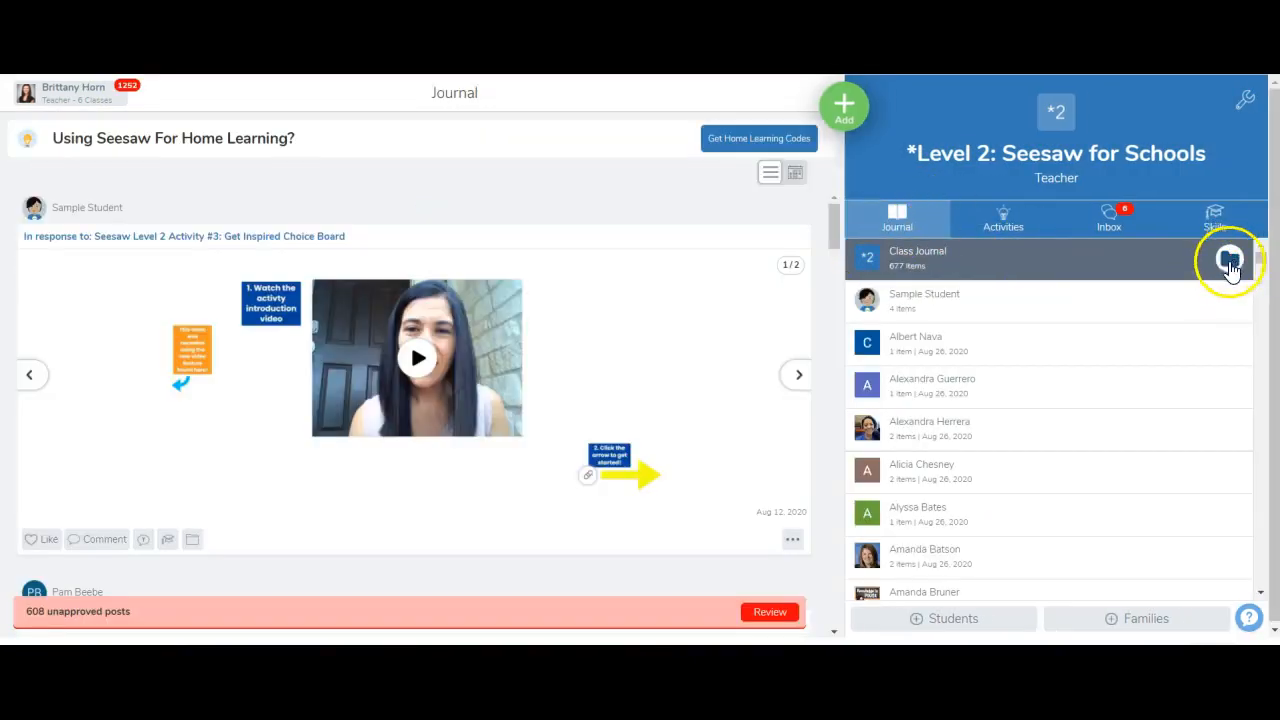
left_click(1229, 262)
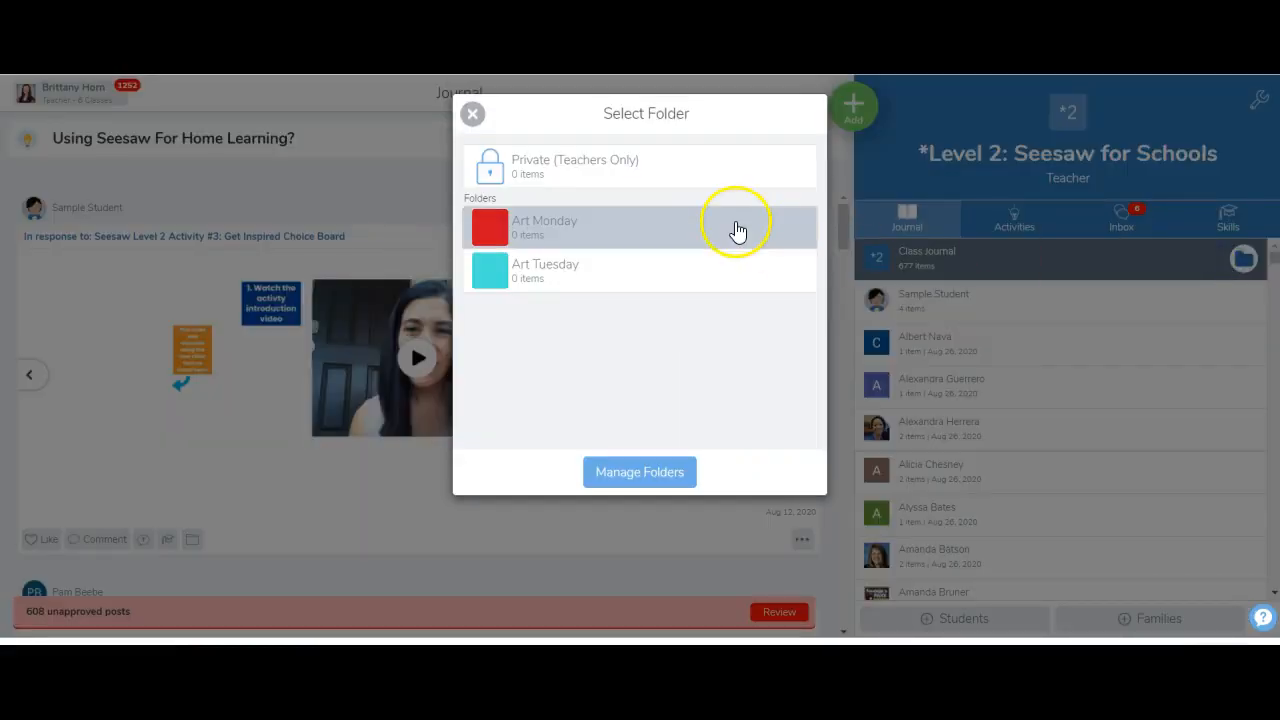
left_click(630, 475)
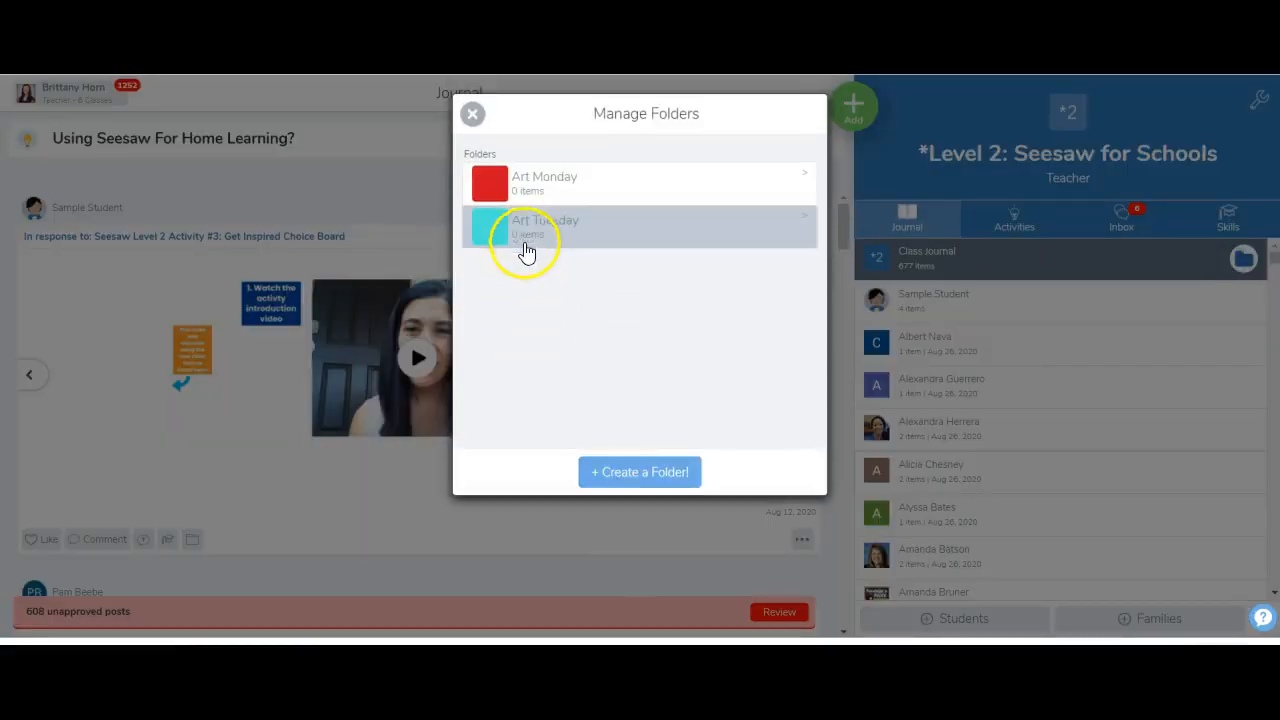
left_click(606, 478)
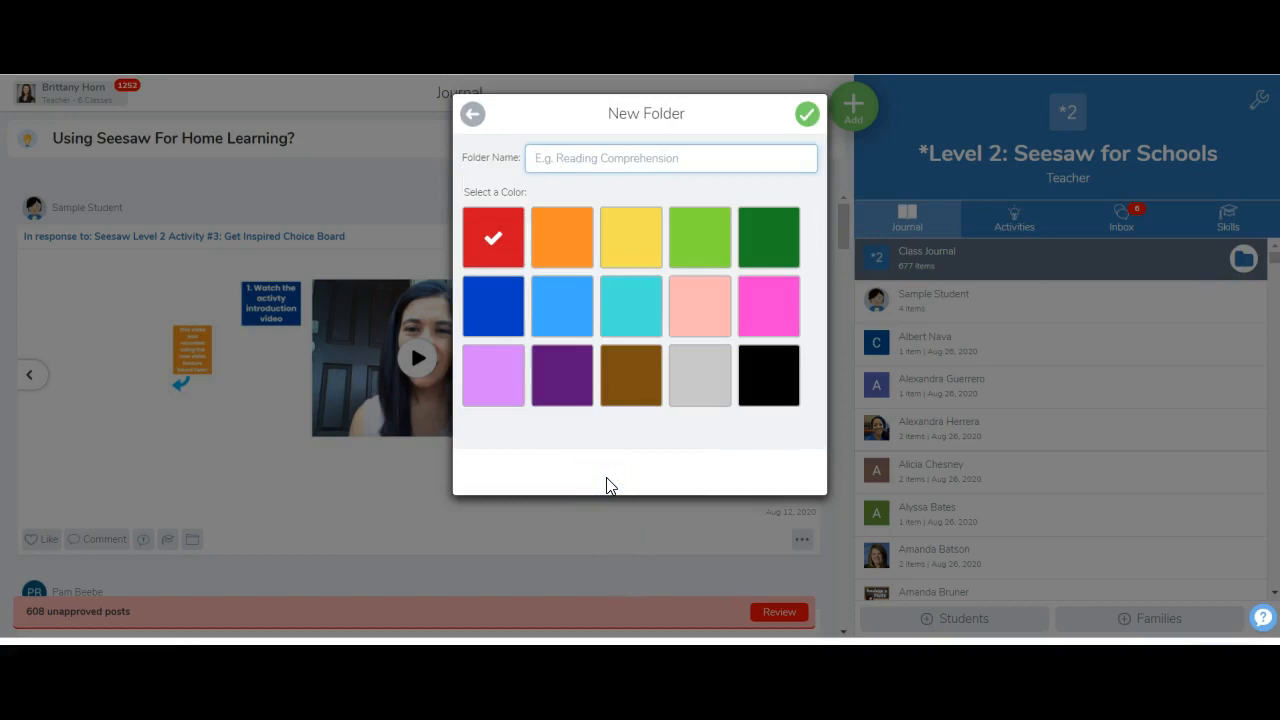
type("*Zoo")
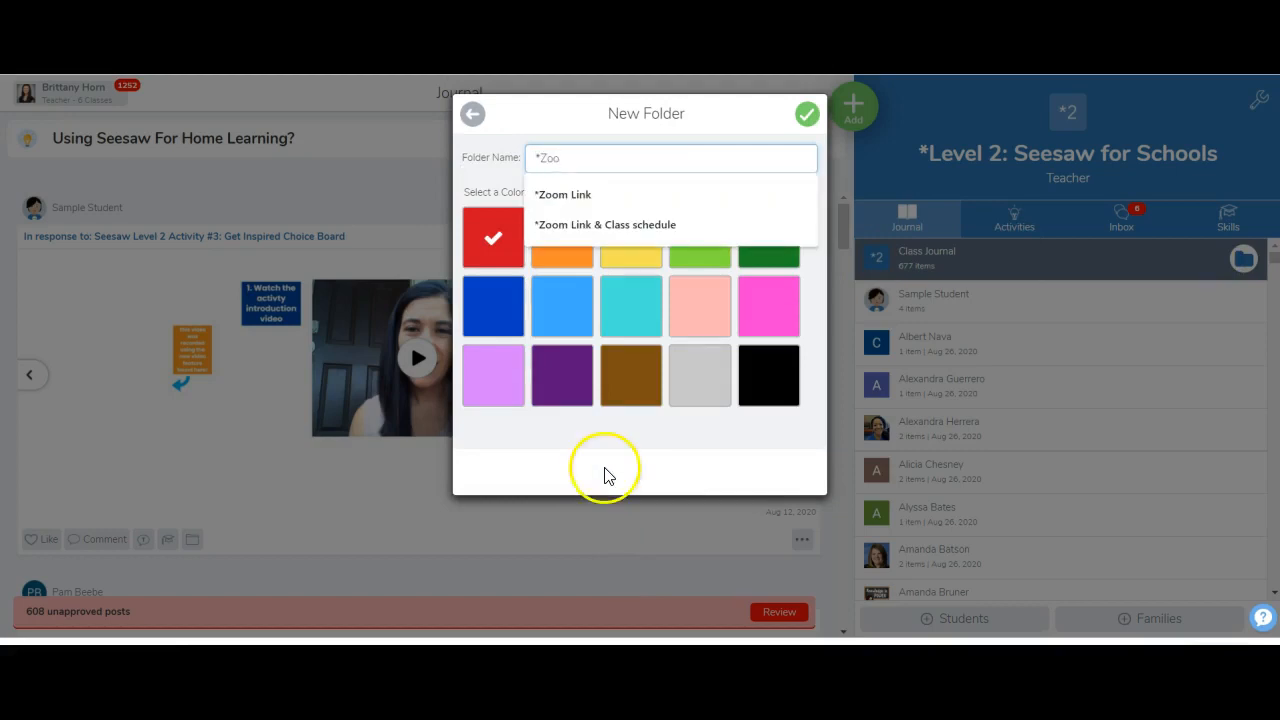
left_click(654, 225)
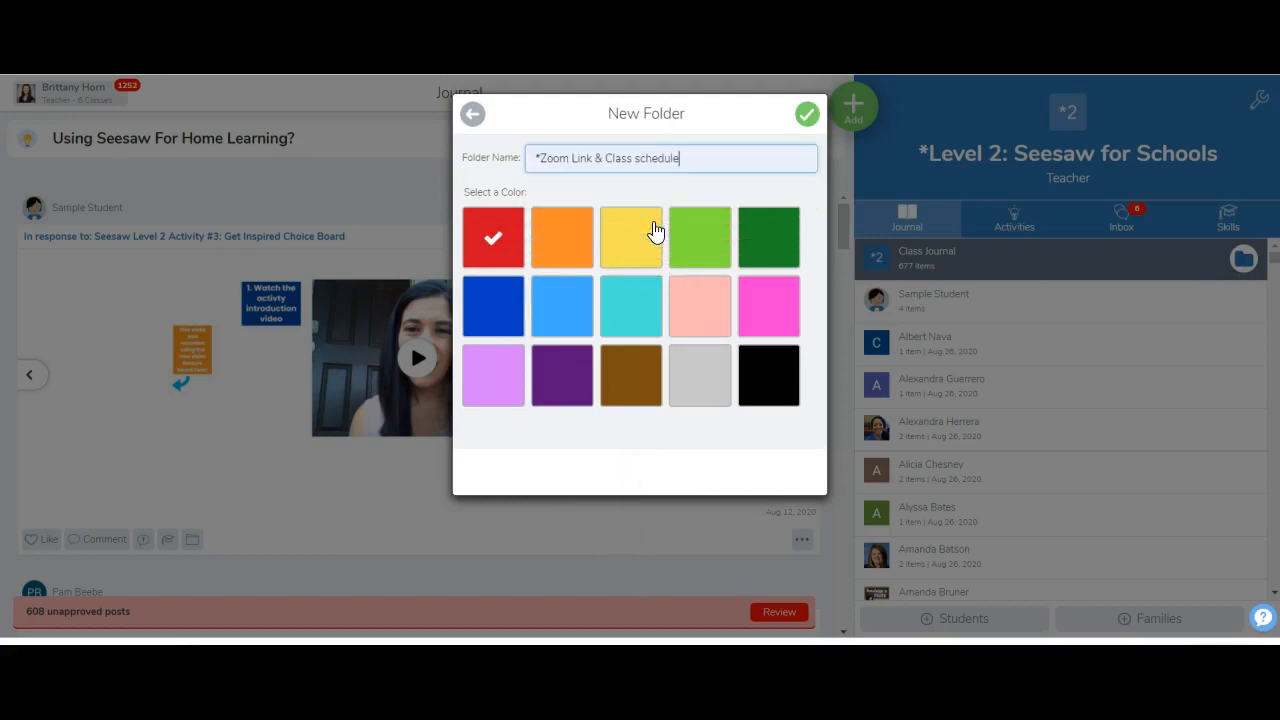